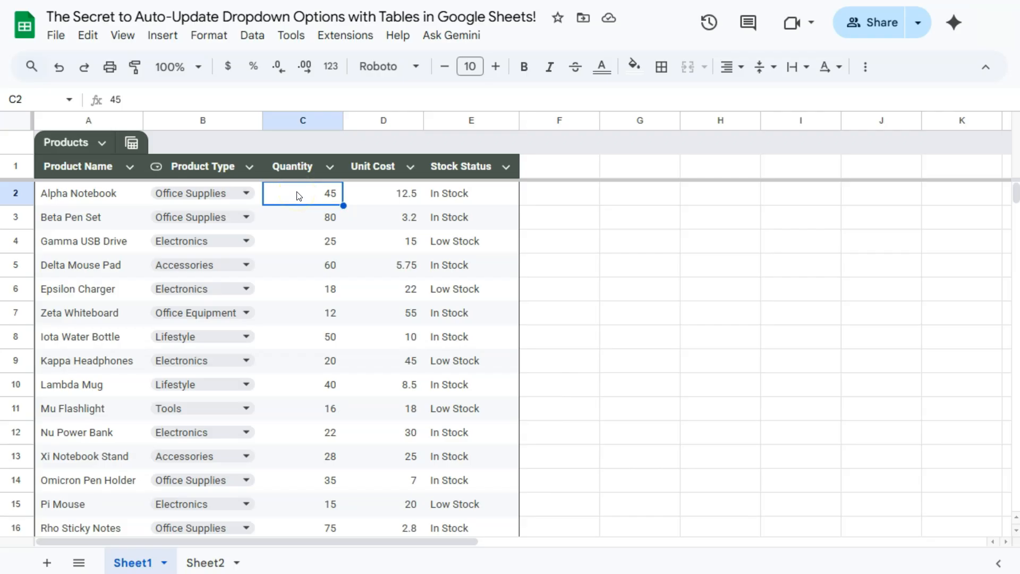
- View the Product Type dropdown options for Alpha Notebook
{"action": "left_click", "coordinate": [246, 193]}
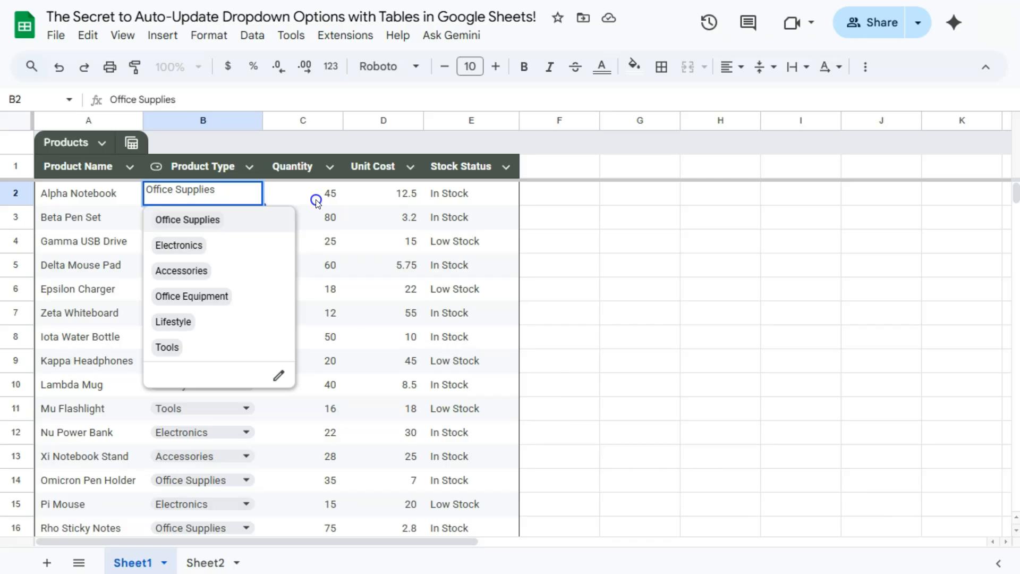
{"action": "left_click", "coordinate": [316, 201]}
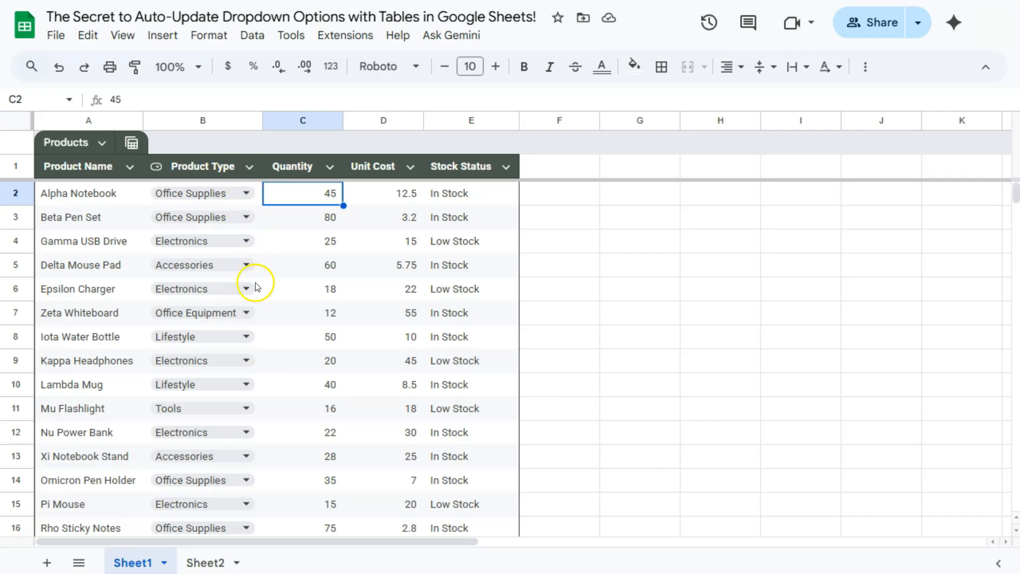
- Add Furniture as a new item in the Product Type column's dropdown rule
{"action": "left_click", "coordinate": [246, 194]}
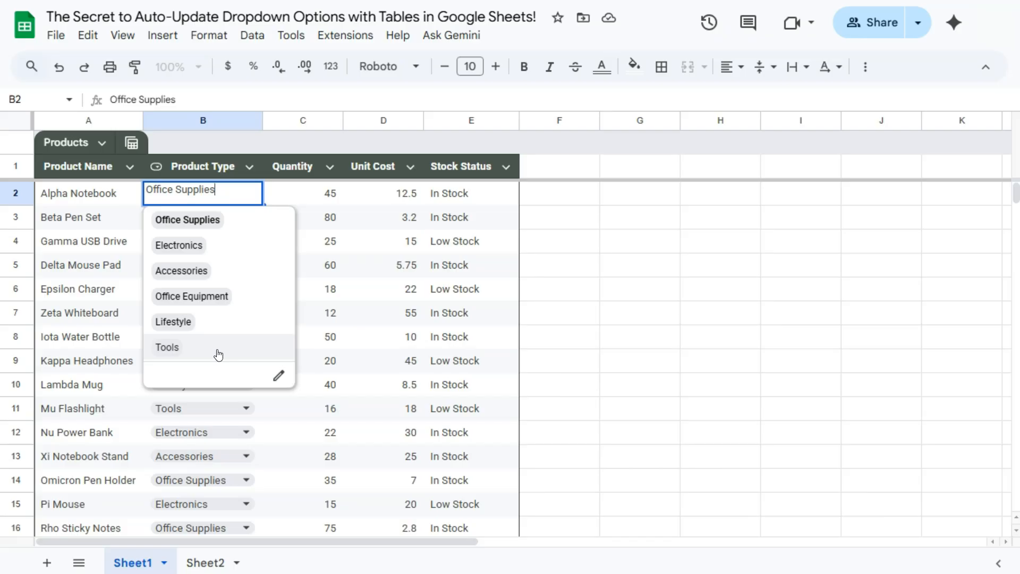
{"action": "left_click", "coordinate": [279, 374]}
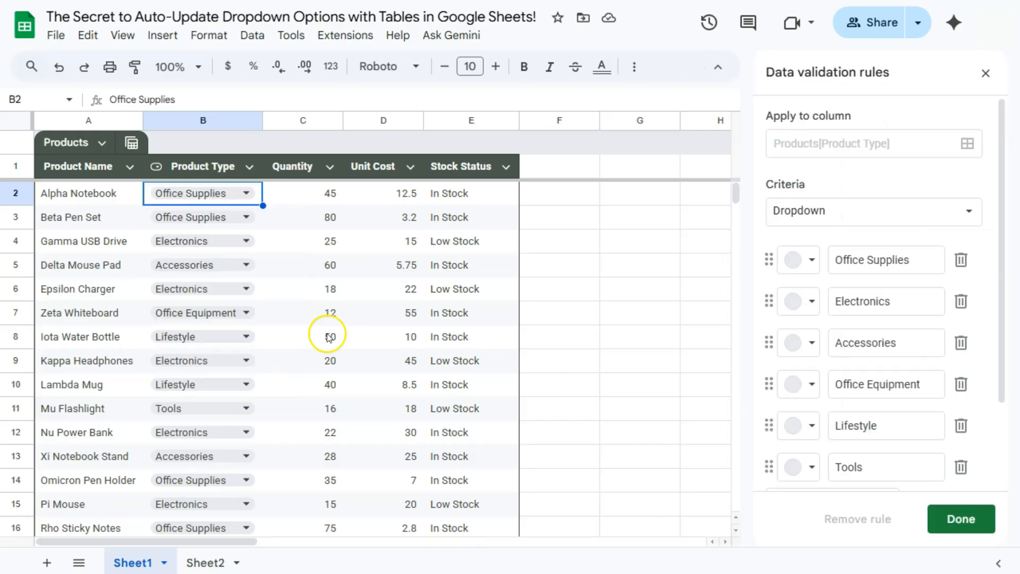
{"action": "scroll", "coordinate": [997, 425], "scroll_direction": "down", "scroll_amount": 1}
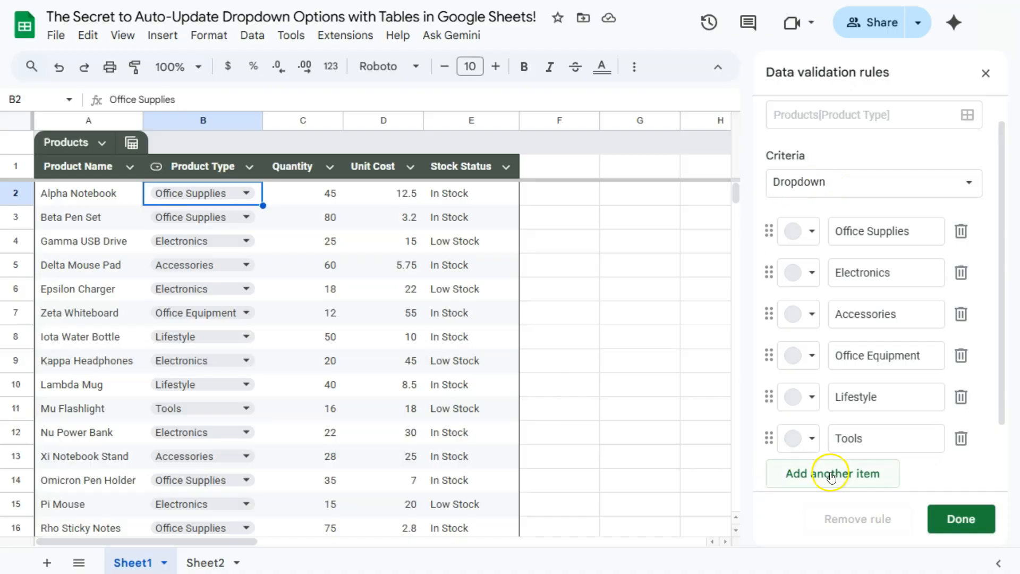
{"action": "scroll", "coordinate": [877, 481], "scroll_direction": "down", "scroll_amount": 1}
{"action": "scroll", "coordinate": [901, 479], "scroll_direction": "down", "scroll_amount": 1}
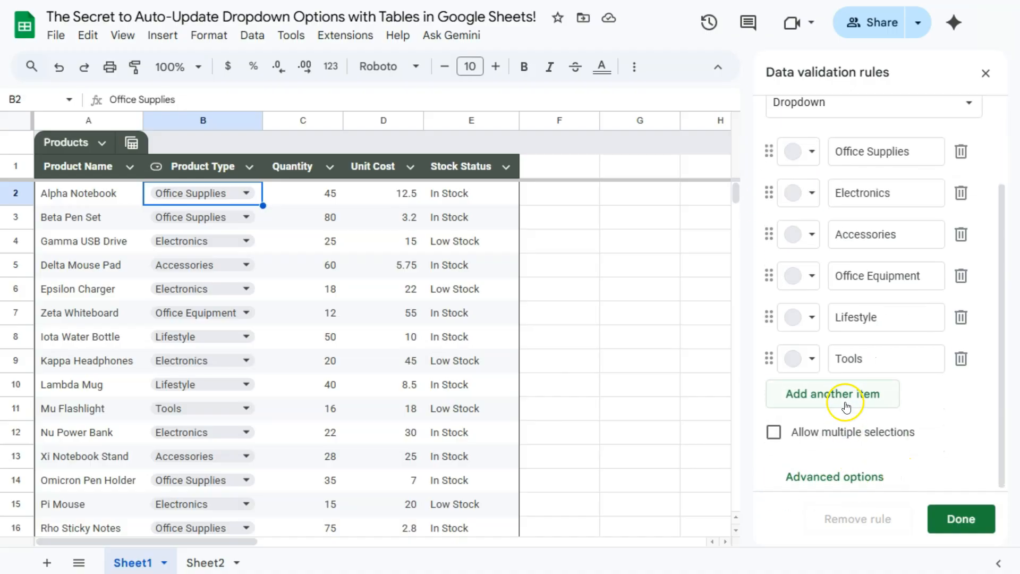
{"action": "left_click", "coordinate": [847, 391]}
{"action": "type", "text": "Furniture"}
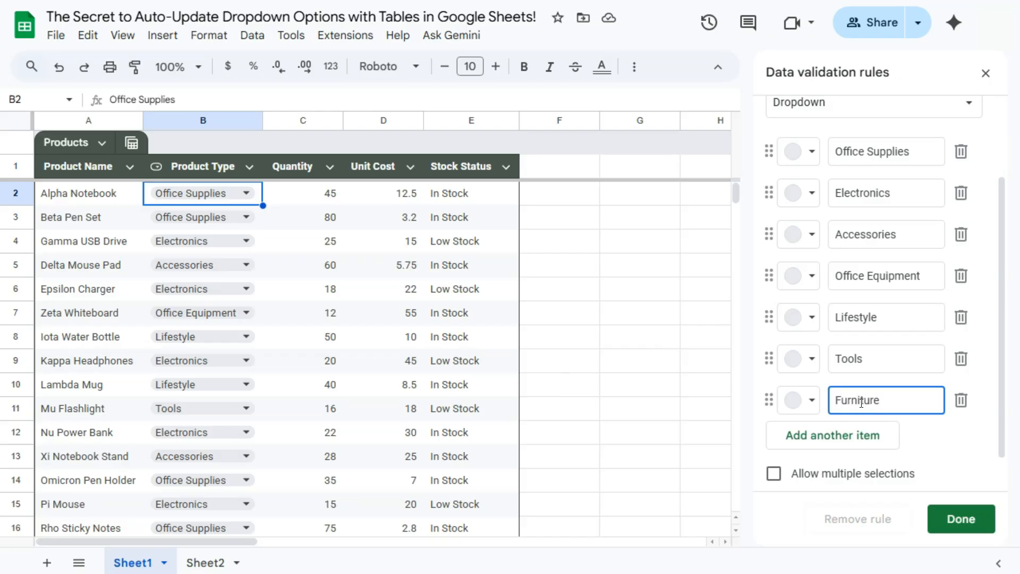
- Add Stationary as another dropdown item and save the Product Type rule
{"action": "left_click", "coordinate": [861, 434]}
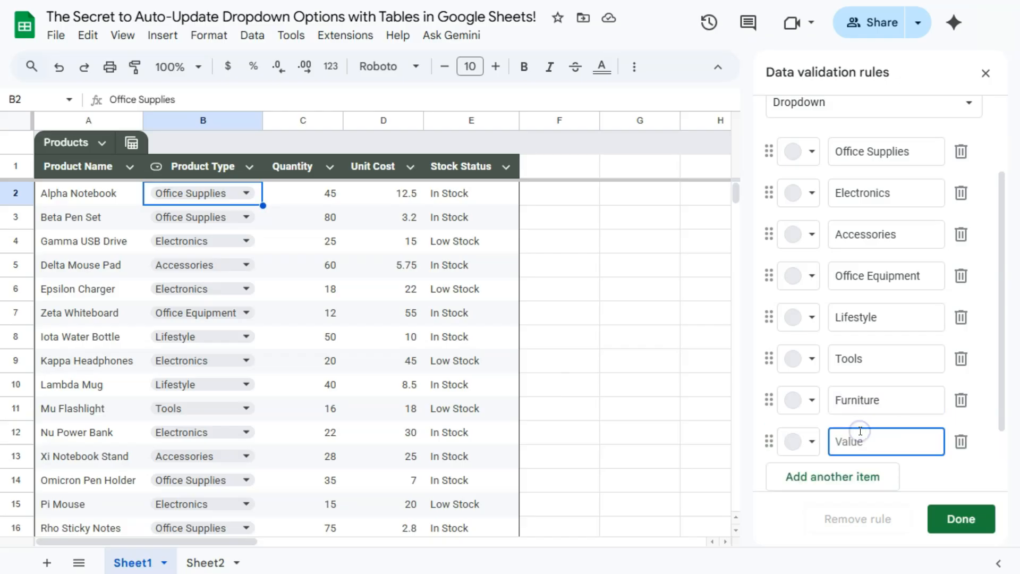
{"action": "type", "text": "Stationary"}
{"action": "left_click", "coordinate": [964, 519]}
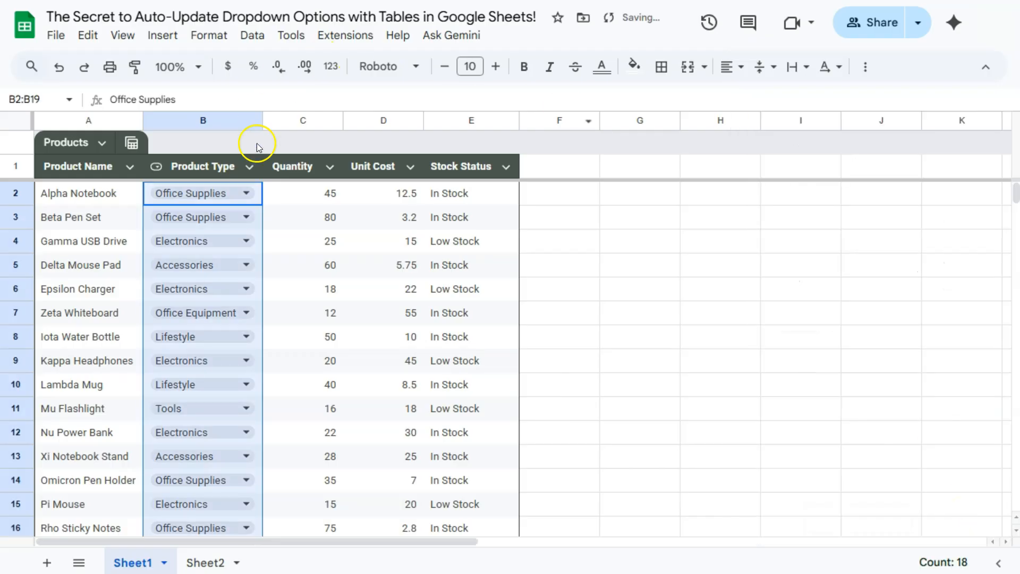
- Check Alpha Notebook's Product Type options and change the column's validation criteria to Dropdown (from a range)
{"action": "left_click", "coordinate": [247, 197]}
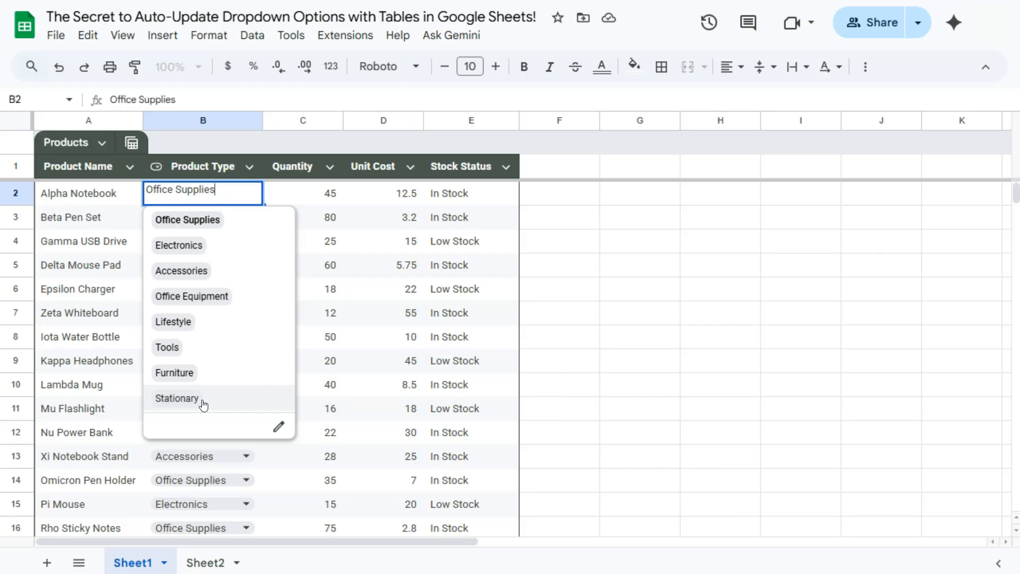
{"action": "left_click", "coordinate": [189, 396]}
{"action": "left_click", "coordinate": [280, 429]}
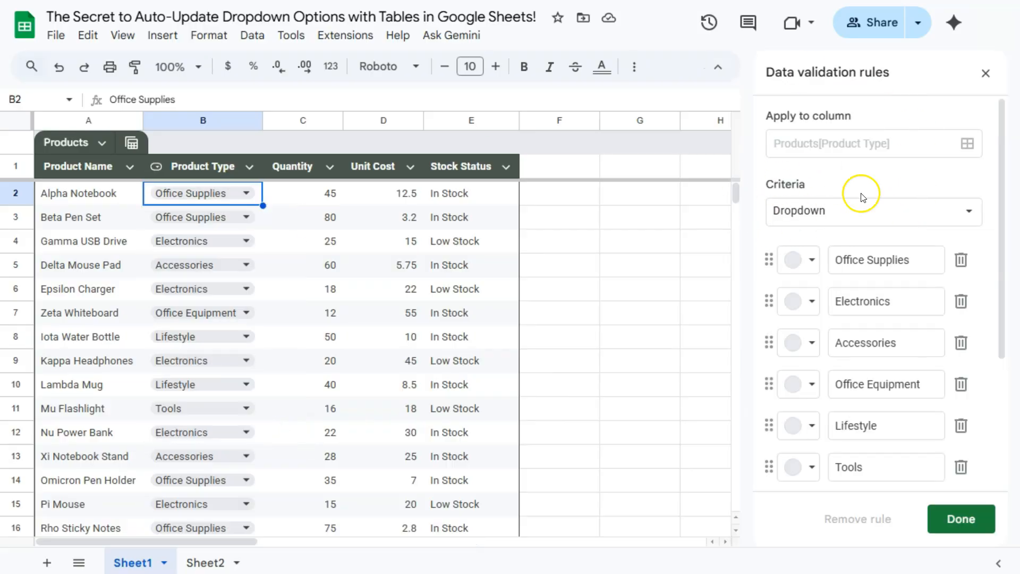
{"action": "left_click", "coordinate": [842, 213]}
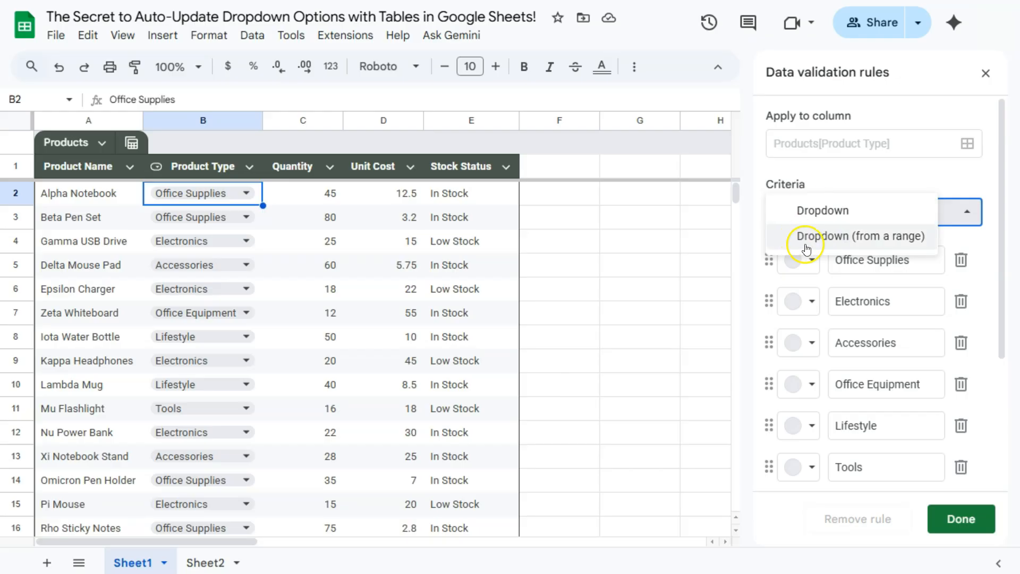
{"action": "left_click", "coordinate": [847, 242]}
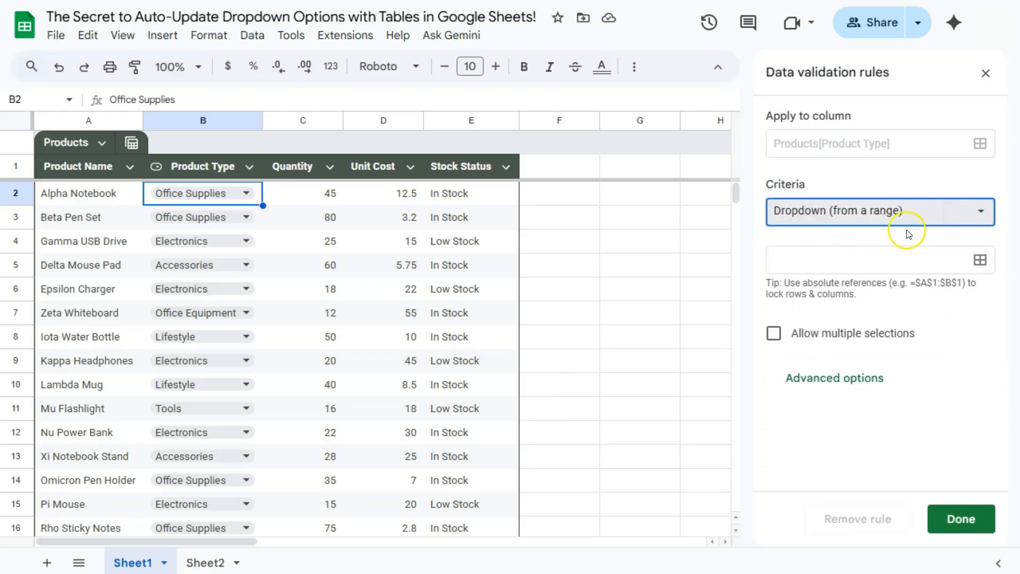
- Set the dropdown's source range to Sheet2!A2:A17 and save the validation rule
{"action": "left_click", "coordinate": [980, 265]}
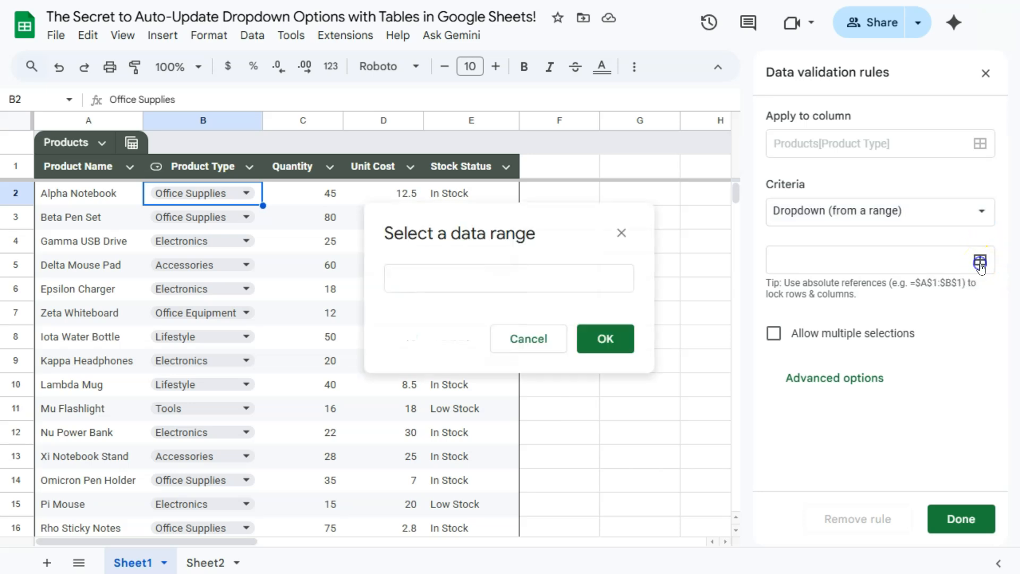
{"action": "left_click", "coordinate": [200, 563]}
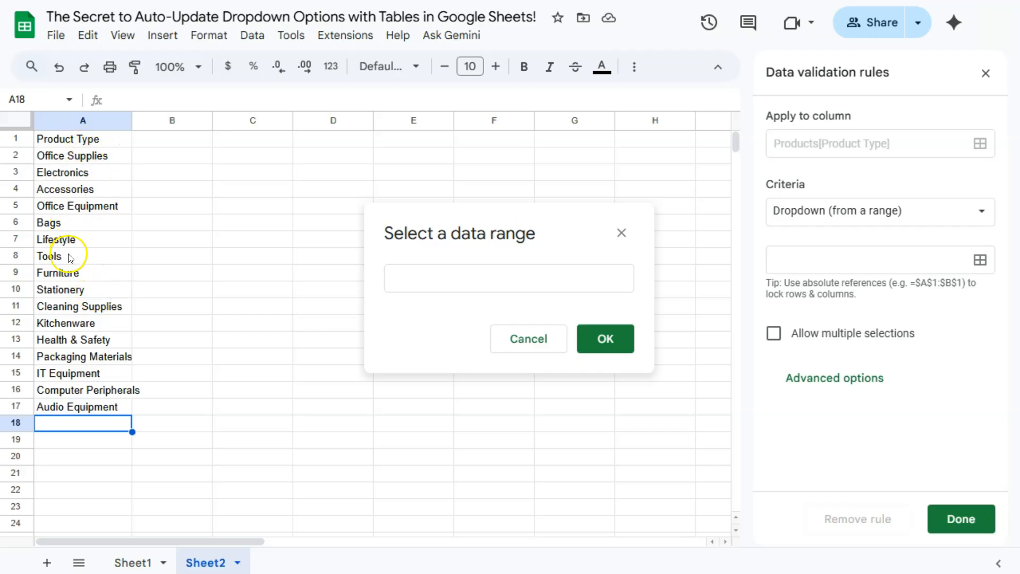
{"action": "left_click", "coordinate": [76, 273]}
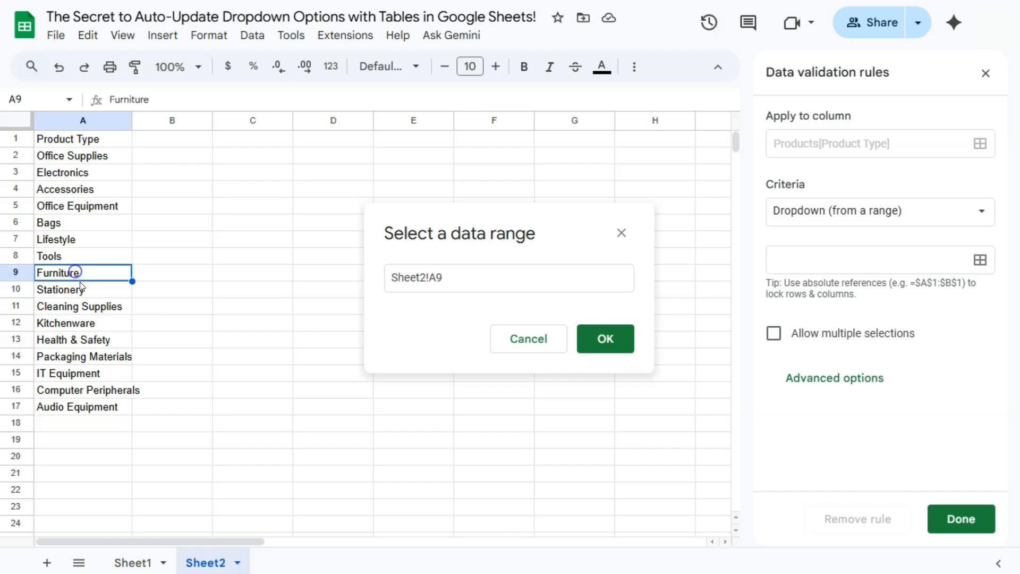
{"action": "left_click", "coordinate": [82, 290]}
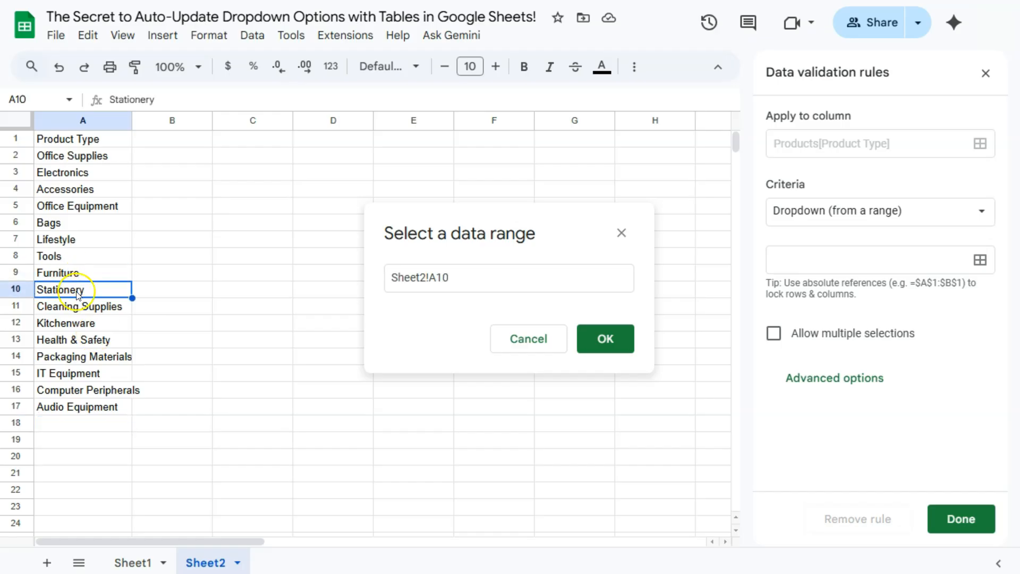
{"action": "left_click_drag", "start_coordinate": [68, 155], "coordinate": [69, 406]}
{"action": "left_click", "coordinate": [588, 340]}
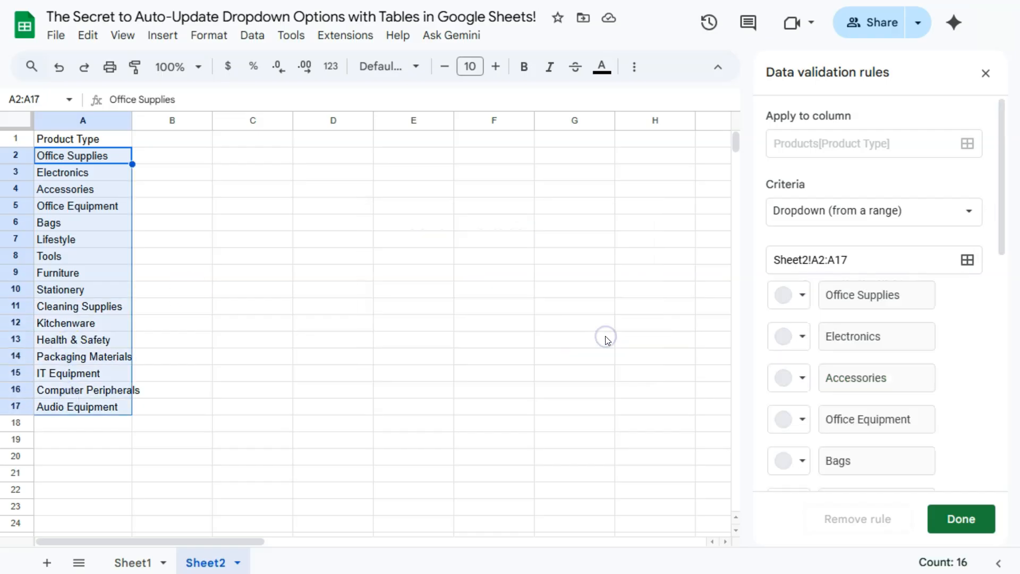
{"action": "scroll", "coordinate": [901, 337], "scroll_direction": "down", "scroll_amount": 6}
{"action": "scroll", "coordinate": [902, 336], "scroll_direction": "down", "scroll_amount": 3}
{"action": "scroll", "coordinate": [902, 336], "scroll_direction": "up", "scroll_amount": 7}
{"action": "left_click", "coordinate": [945, 521]}
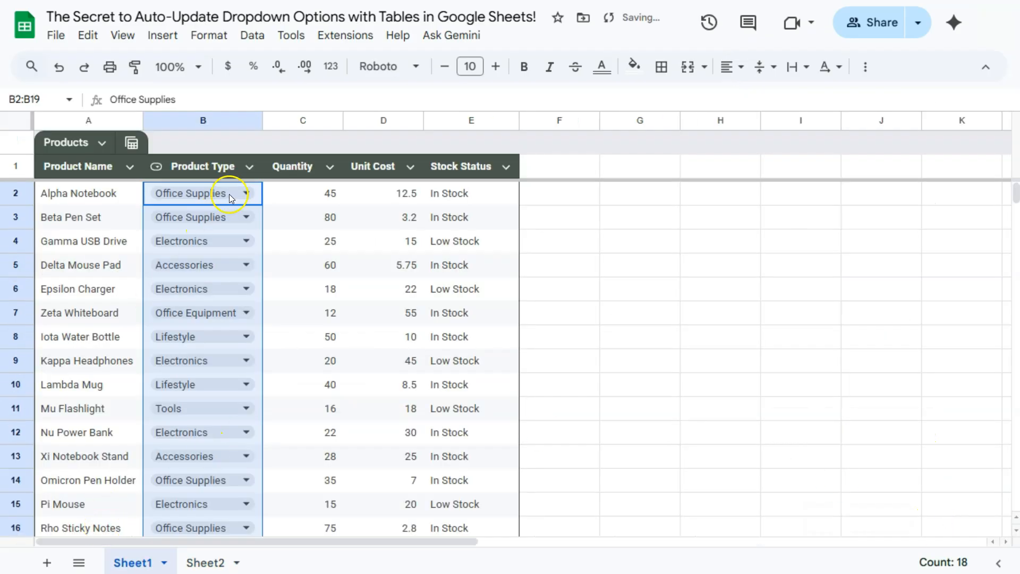
- Review the range-based Product Type options for Alpha Notebook, then close the list
{"action": "left_click", "coordinate": [245, 195]}
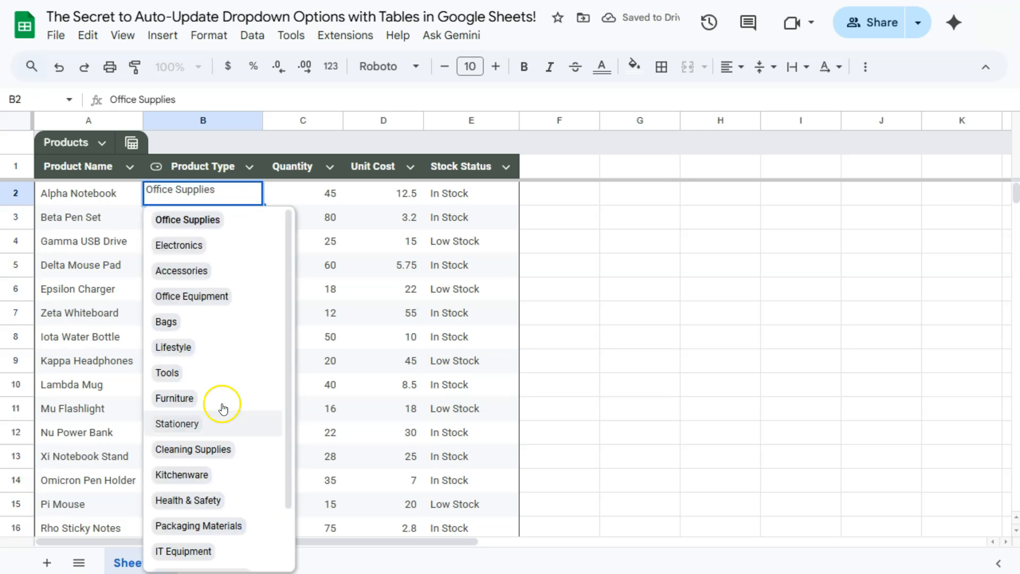
{"action": "scroll", "coordinate": [228, 420], "scroll_direction": "down", "scroll_amount": 2}
{"action": "scroll", "coordinate": [234, 455], "scroll_direction": "up", "scroll_amount": 2}
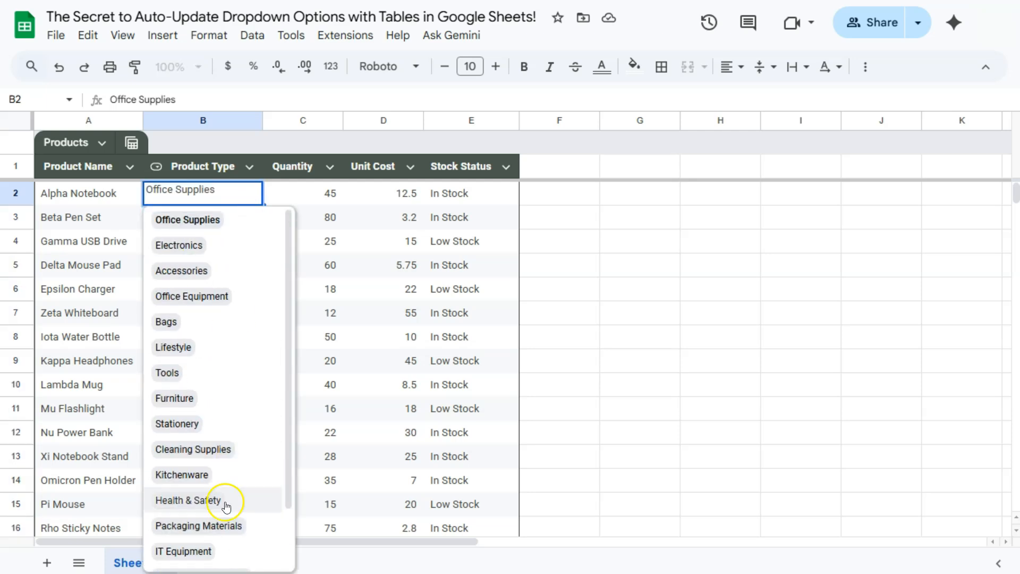
{"action": "scroll", "coordinate": [205, 479], "scroll_direction": "down", "scroll_amount": 1}
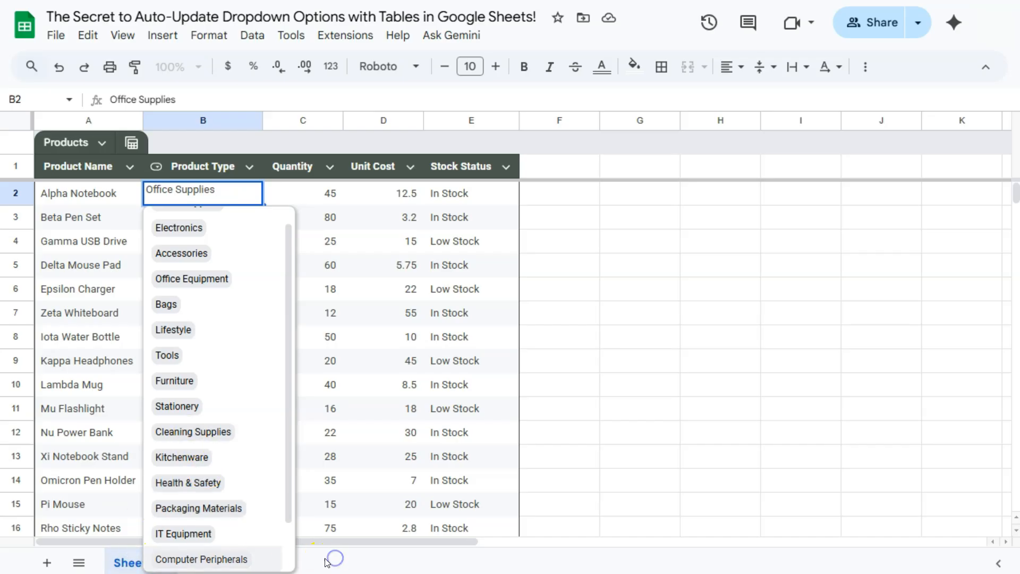
{"action": "left_click", "coordinate": [528, 196]}
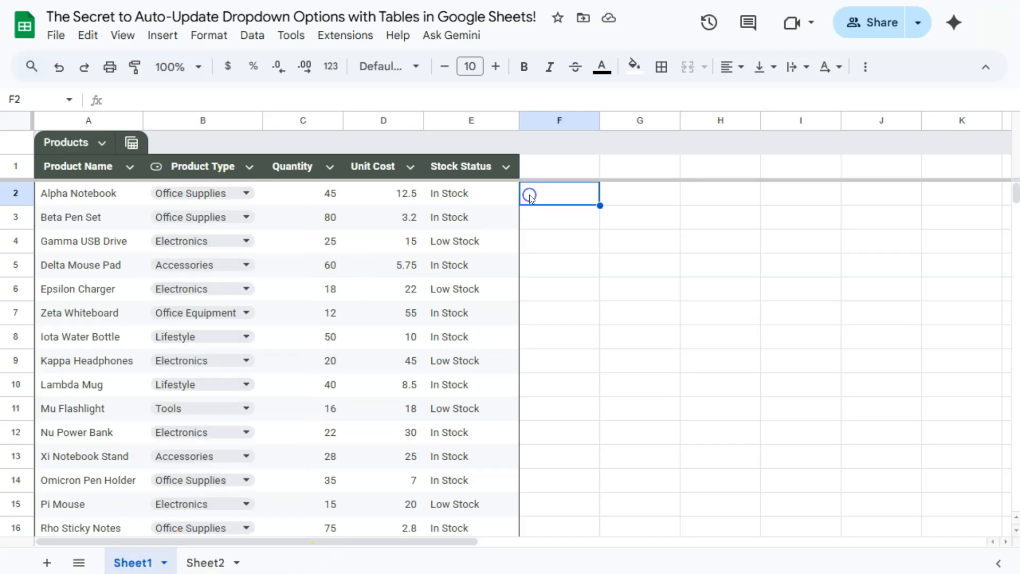
- Enter Lighting as a new product type in cell A18 of Sheet2
{"action": "left_click", "coordinate": [203, 562]}
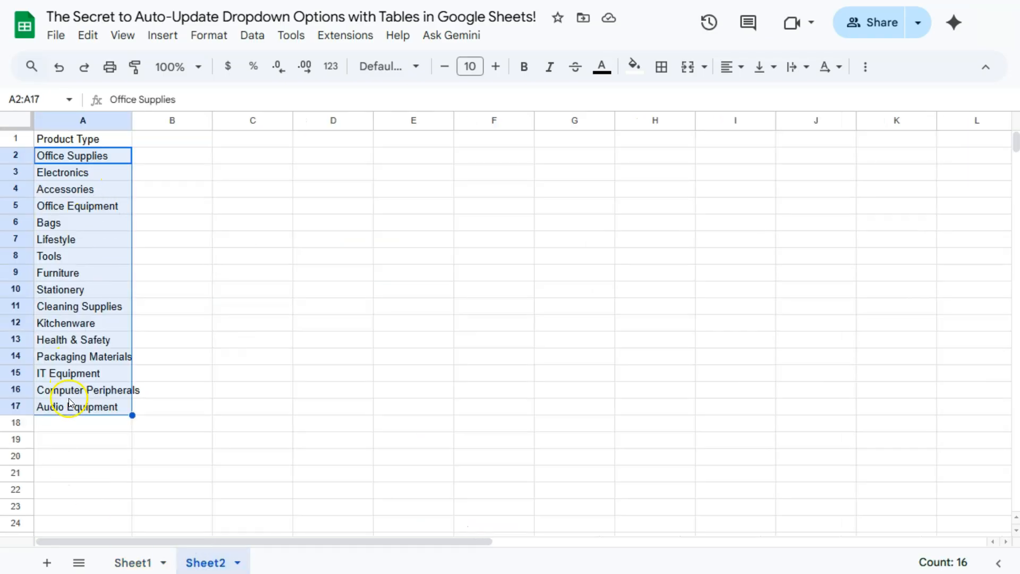
{"action": "left_click", "coordinate": [70, 423]}
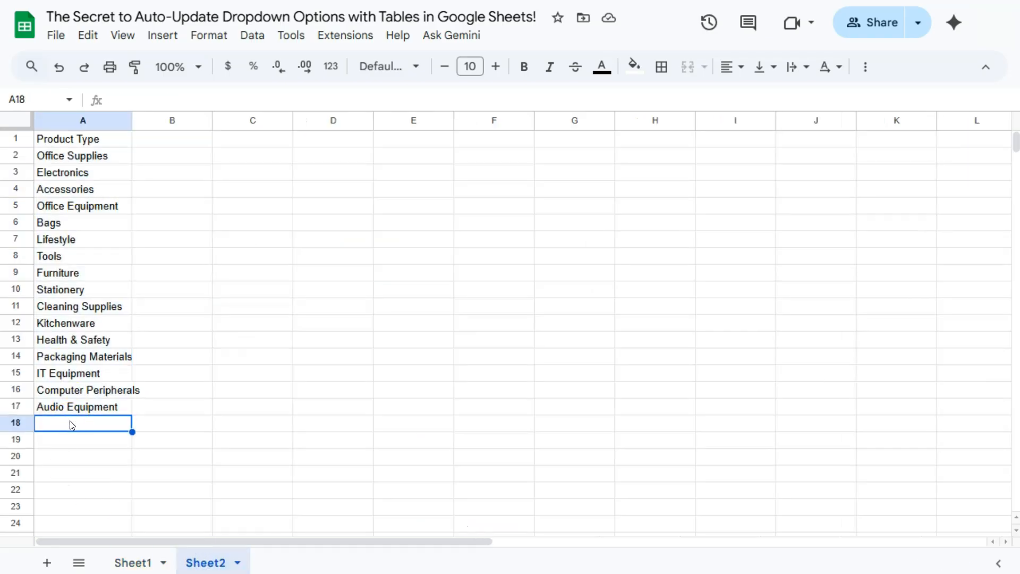
{"action": "type", "text": "Lighting"}
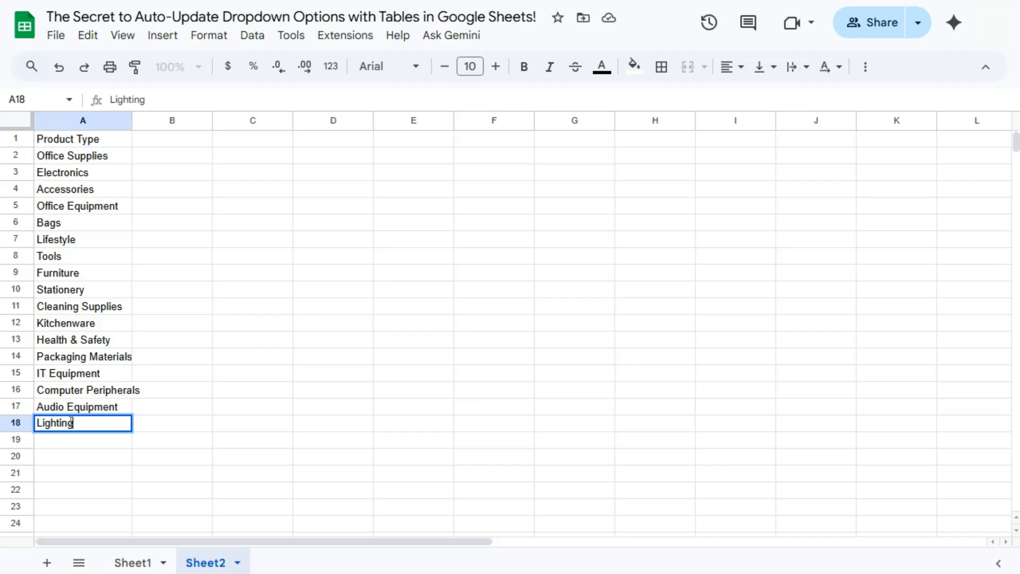
{"action": "key", "text": "Return"}
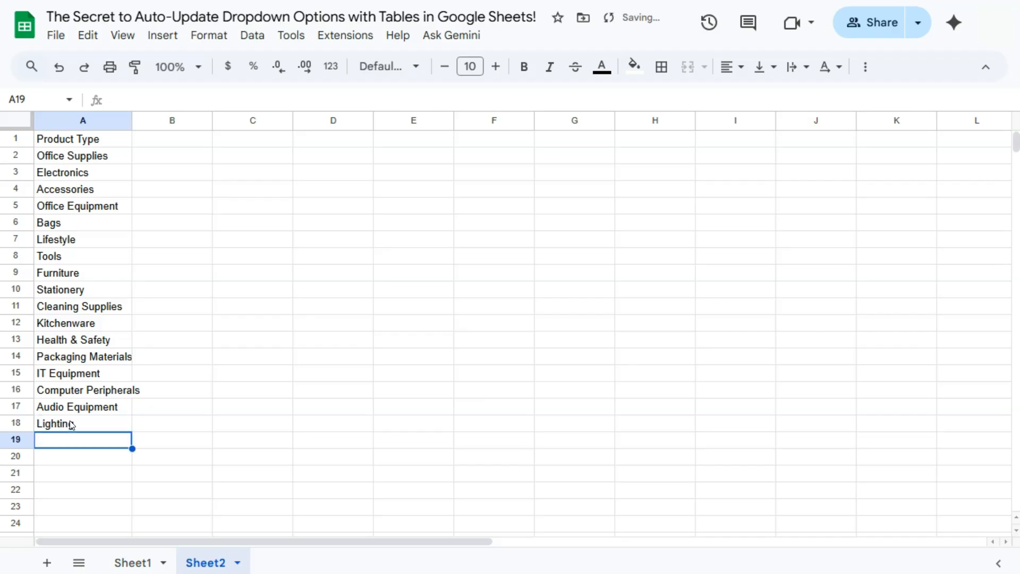
- Check on Sheet1 whether Alpha Notebook's Product Type dropdown includes Lighting
{"action": "left_click", "coordinate": [131, 563]}
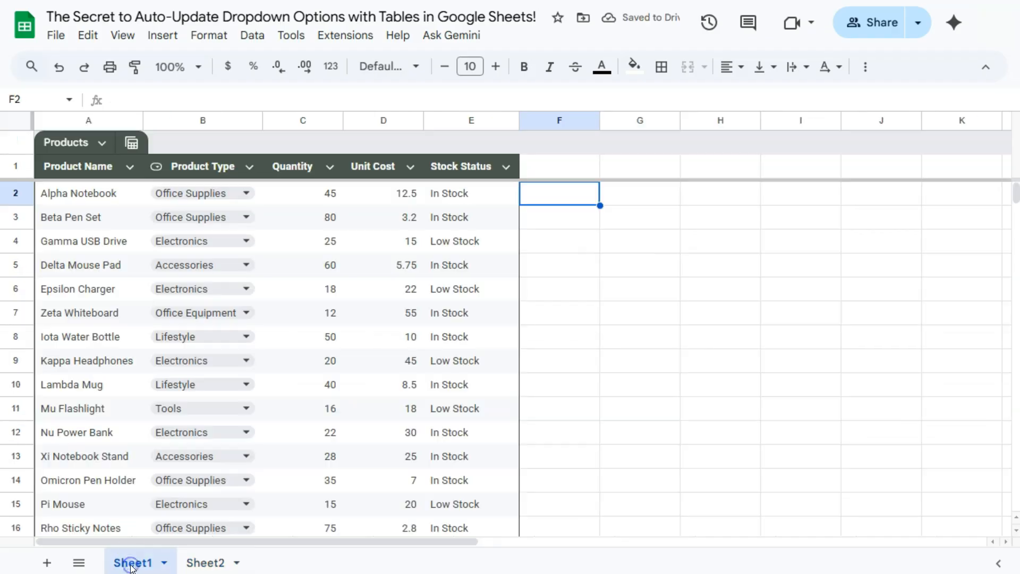
{"action": "left_click", "coordinate": [245, 193]}
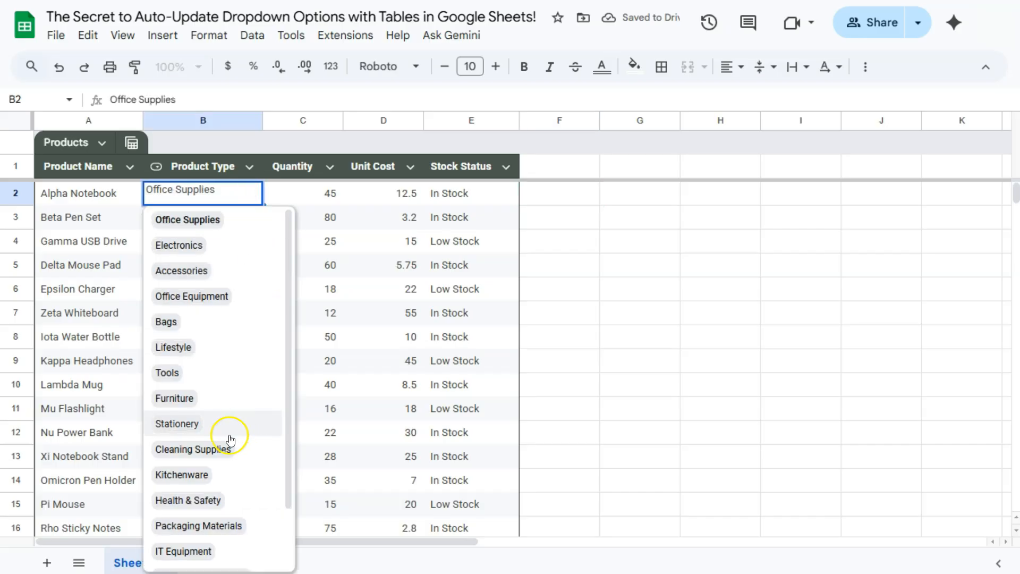
{"action": "scroll", "coordinate": [229, 439], "scroll_direction": "down", "scroll_amount": 1}
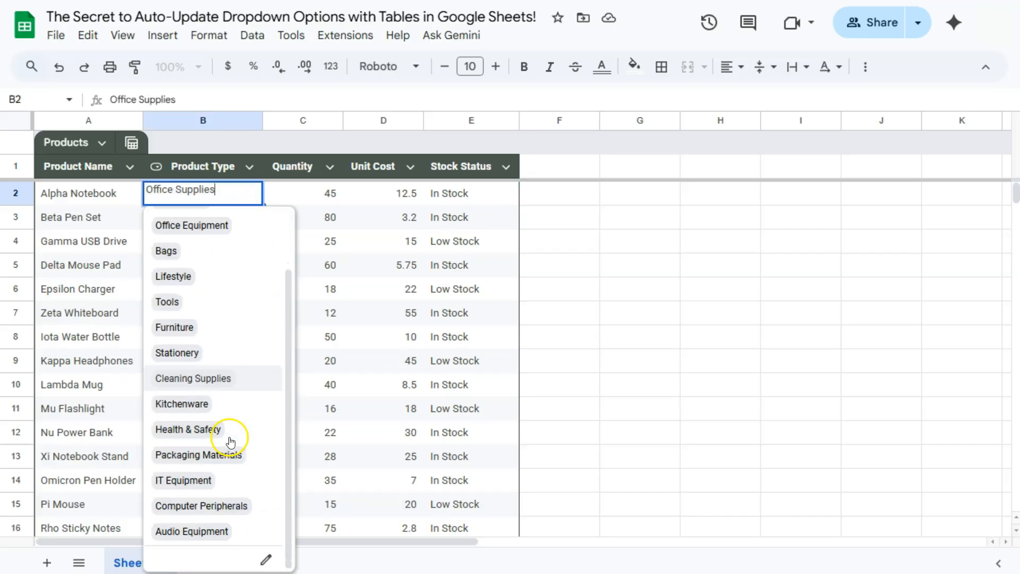
{"action": "left_click", "coordinate": [189, 543]}
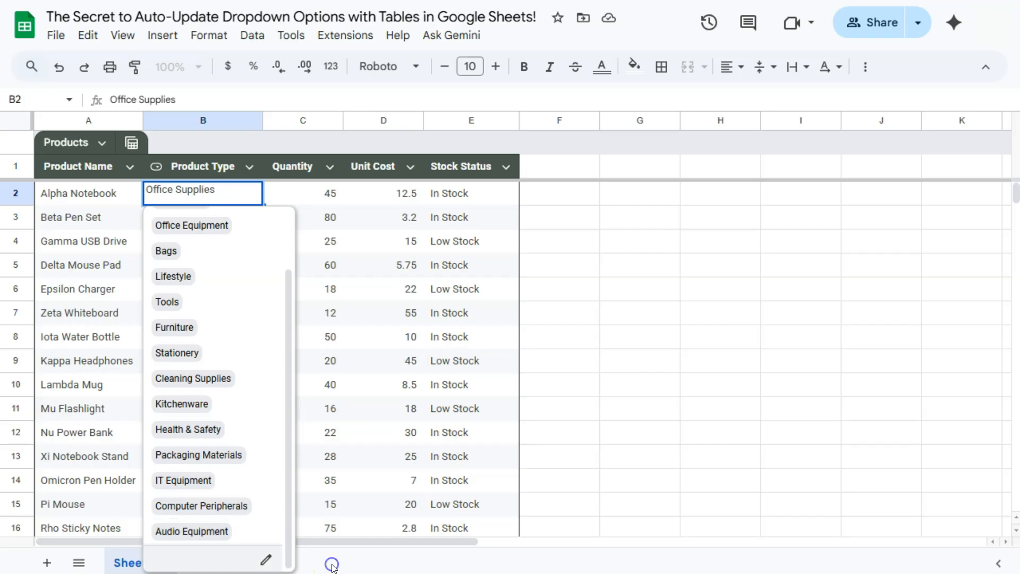
{"action": "left_click", "coordinate": [275, 195]}
- Convert the Product Type list in Sheet2, cells A1:A18, to a table
{"action": "left_click", "coordinate": [211, 562]}
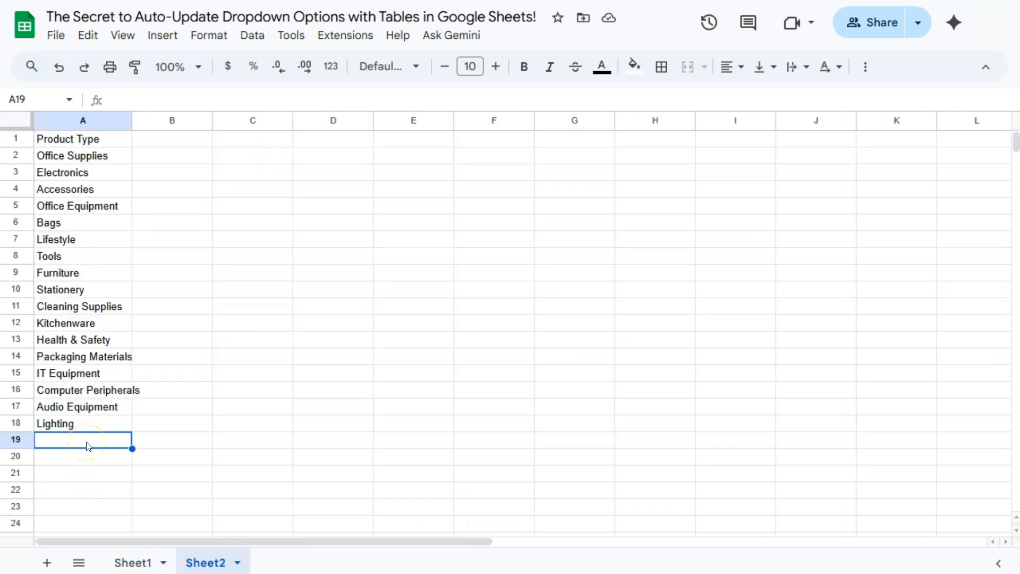
{"action": "left_click_drag", "start_coordinate": [80, 139], "coordinate": [89, 429]}
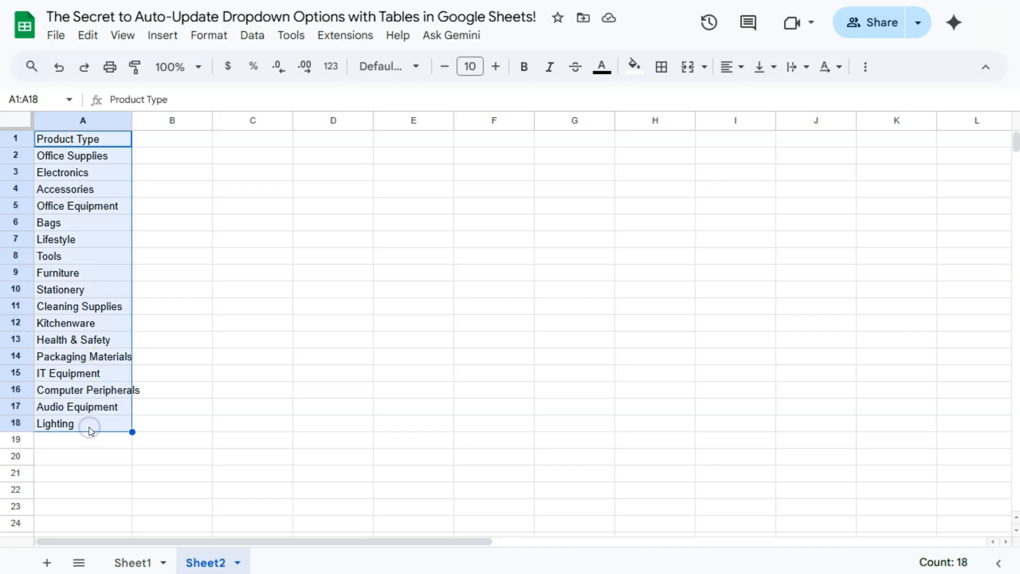
{"action": "right_click", "coordinate": [79, 140]}
{"action": "left_click", "coordinate": [127, 376]}
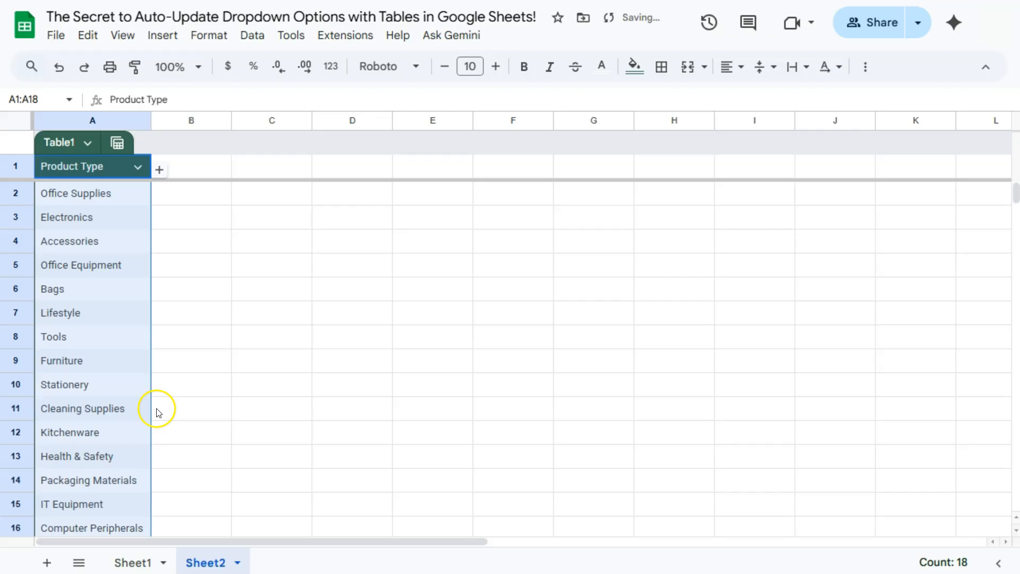
{"action": "scroll", "coordinate": [99, 331], "scroll_direction": "down", "scroll_amount": 2}
{"action": "scroll", "coordinate": [100, 334], "scroll_direction": "up", "scroll_amount": 2}
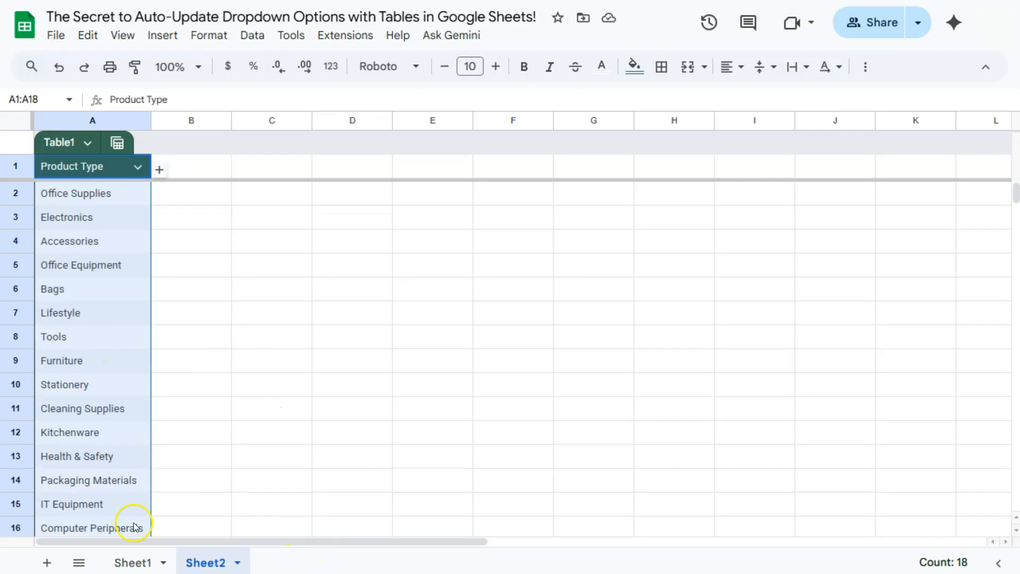
- Open the data validation rule behind Alpha Notebook's Product Type dropdown on Sheet1 for editing
{"action": "left_click", "coordinate": [135, 564]}
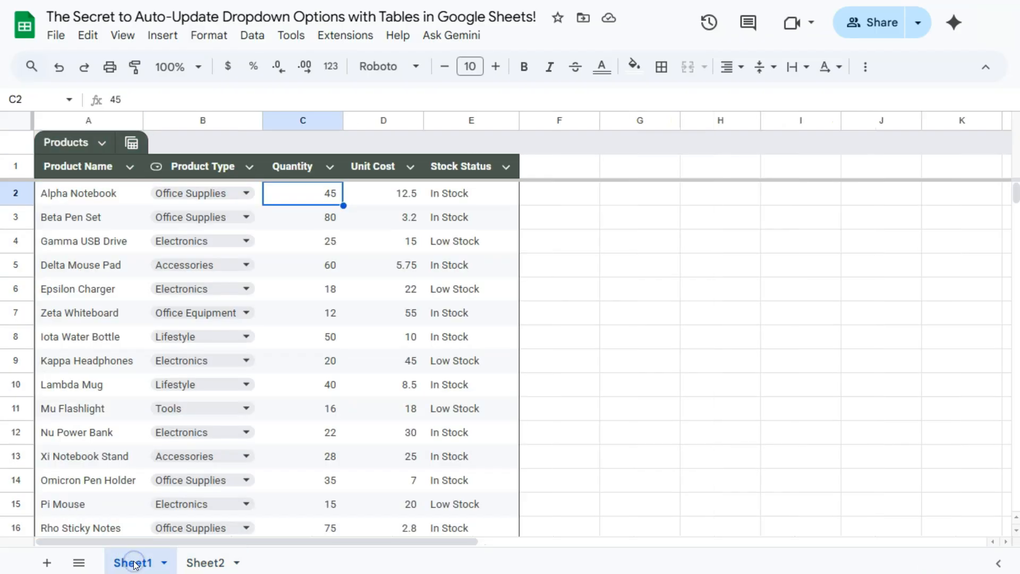
{"action": "left_click", "coordinate": [248, 192]}
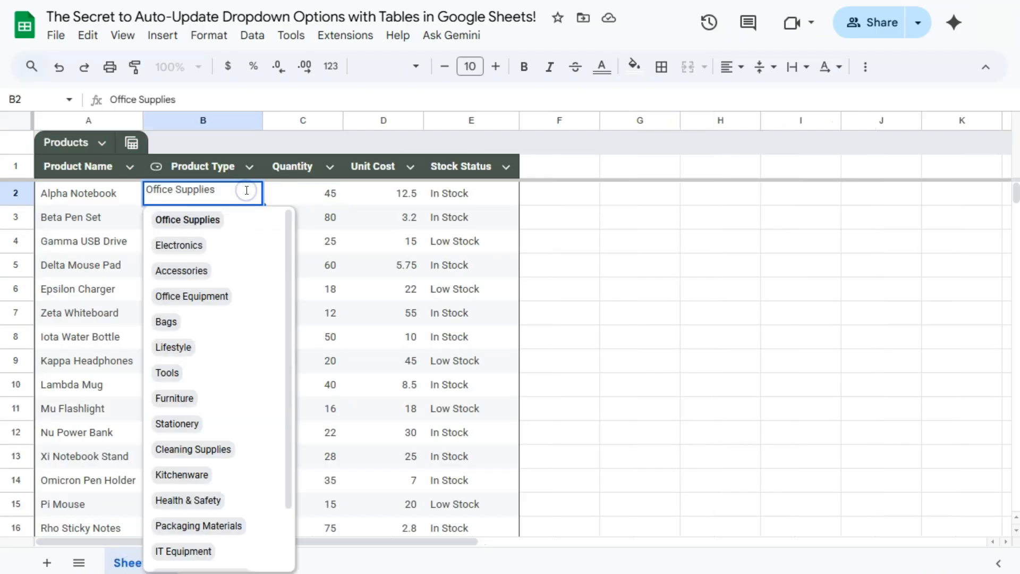
{"action": "scroll", "coordinate": [260, 494], "scroll_direction": "down", "scroll_amount": 2}
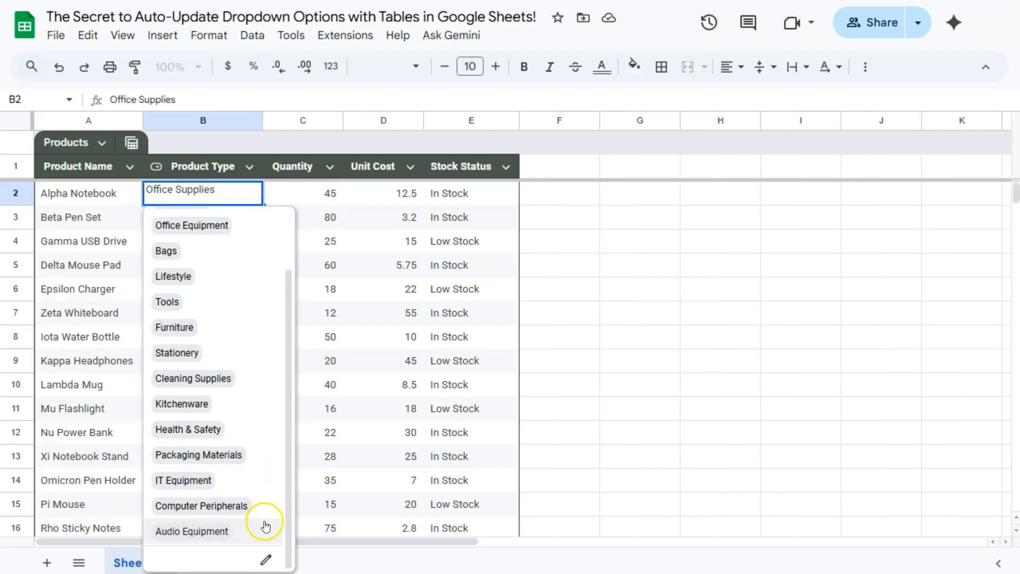
{"action": "left_click", "coordinate": [264, 562]}
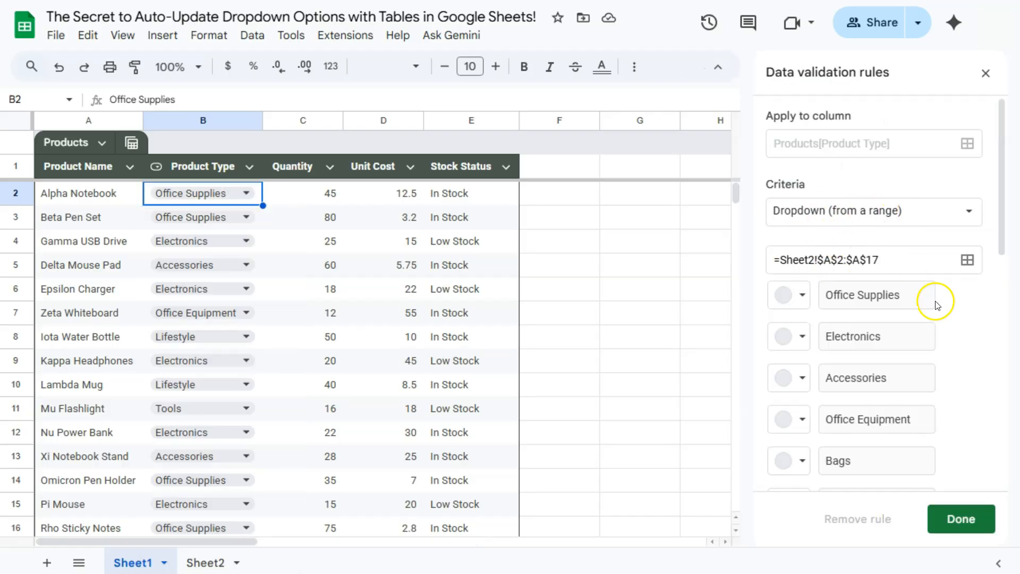
- Set the Product Type dropdown's source range to Sheet2!A2:A18, covering the table's whole column, and save the rule
{"action": "left_click", "coordinate": [967, 262]}
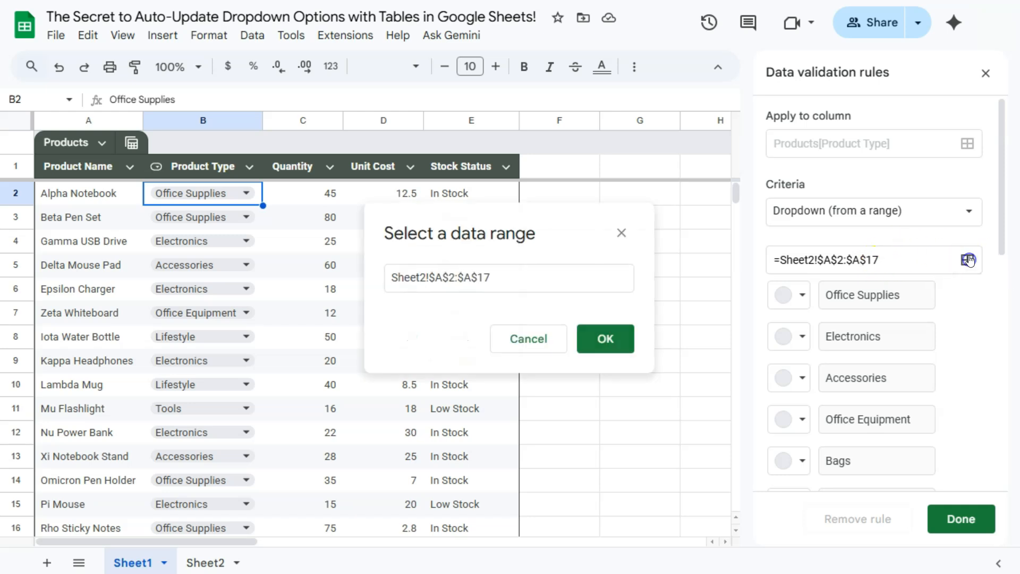
{"action": "left_click", "coordinate": [200, 563]}
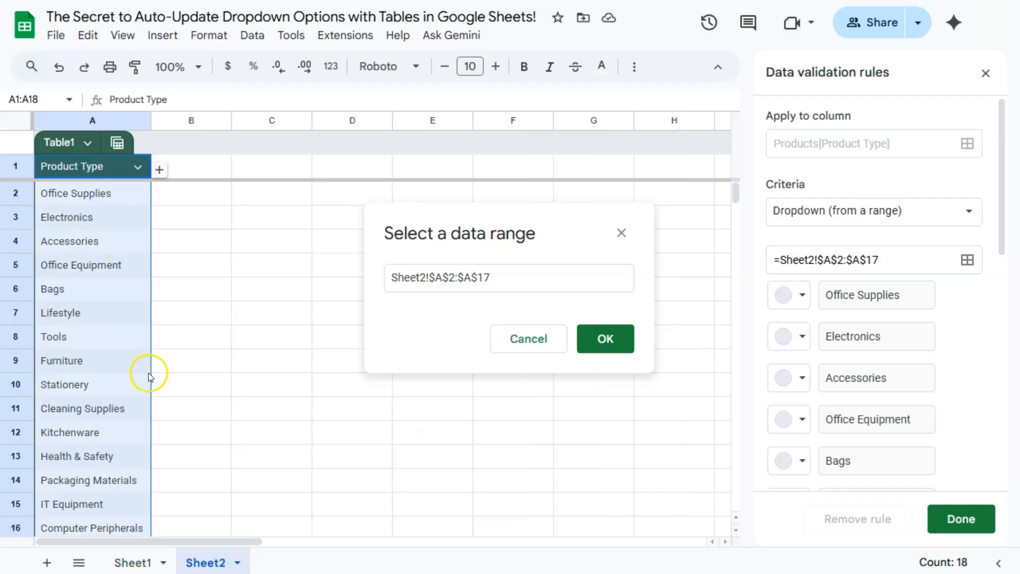
{"action": "left_click_drag", "start_coordinate": [79, 191], "coordinate": [91, 496]}
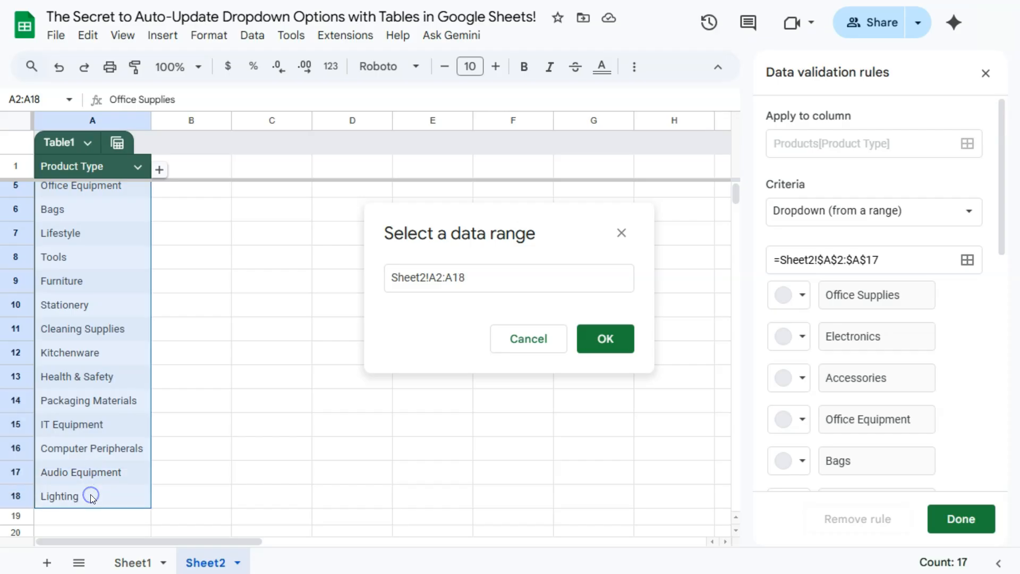
{"action": "left_click", "coordinate": [606, 338]}
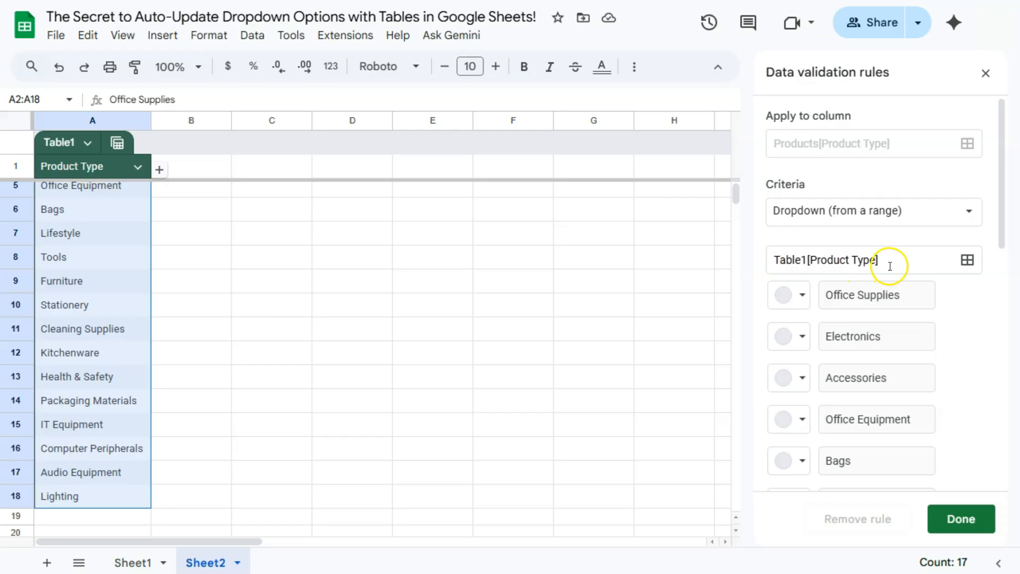
{"action": "scroll", "coordinate": [933, 417], "scroll_direction": "down", "scroll_amount": 10}
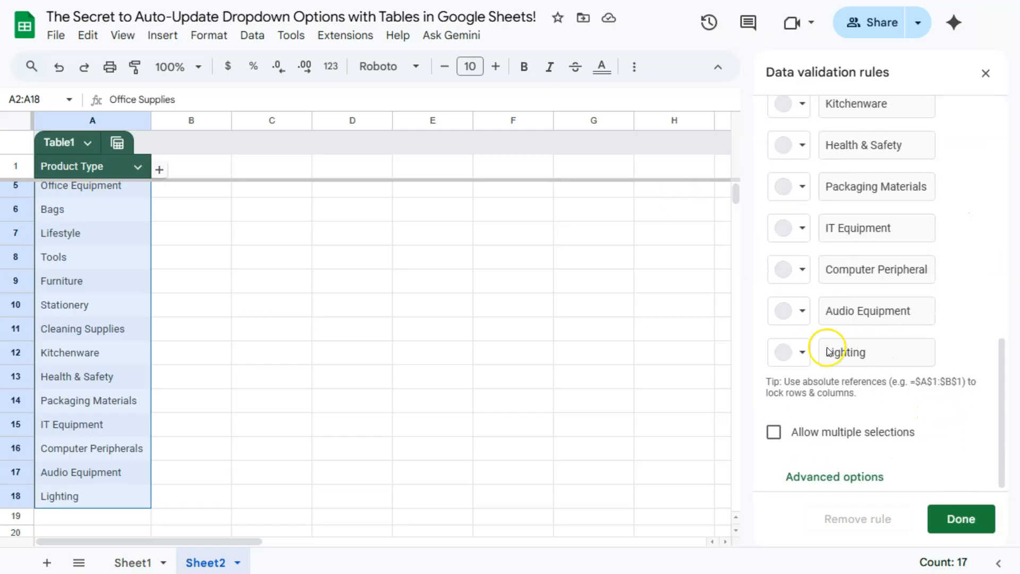
{"action": "left_click", "coordinate": [954, 519]}
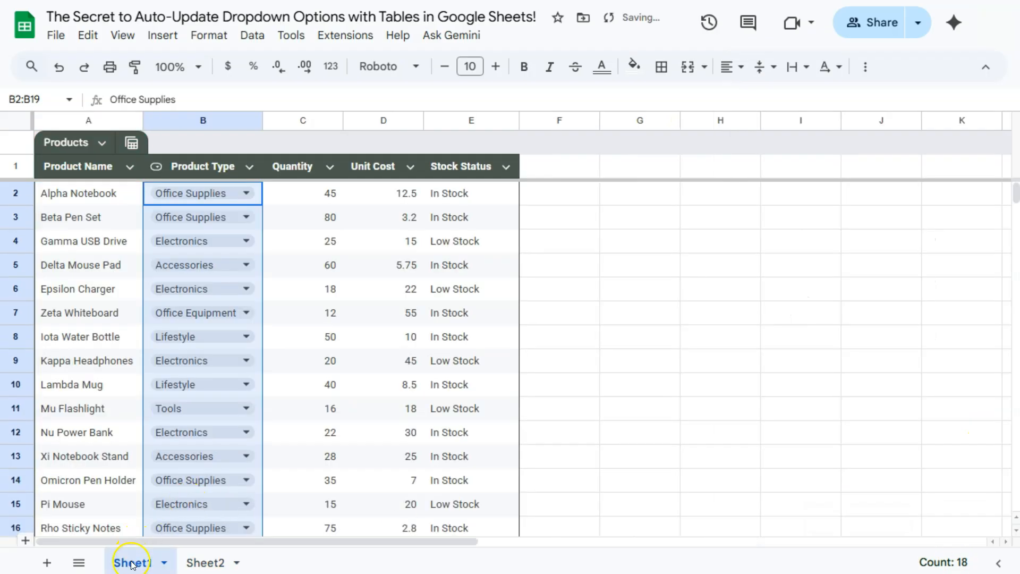
- Check whether Alpha Notebook's Product Type dropdown offers Lighting, then close the list
{"action": "left_click", "coordinate": [246, 192]}
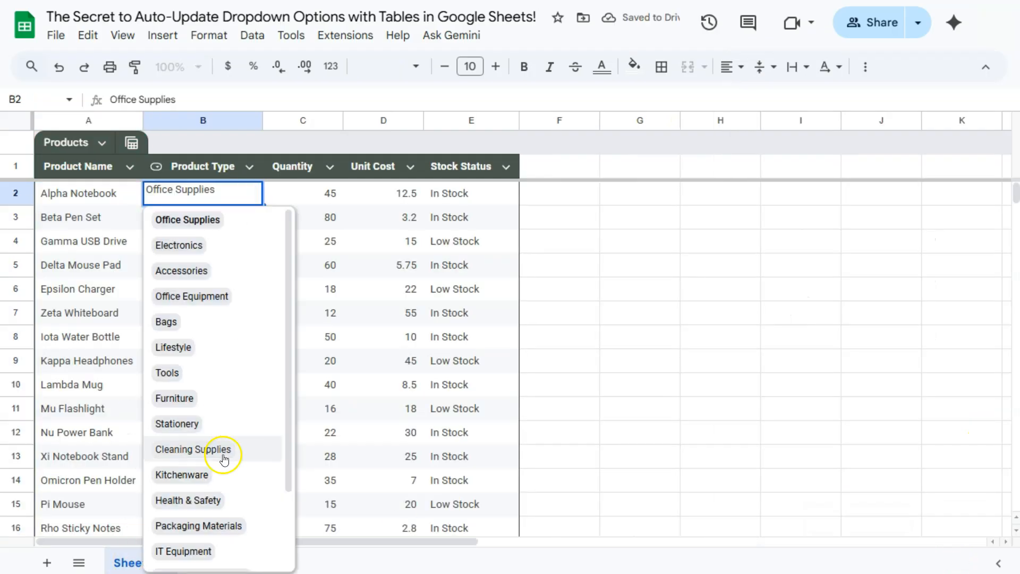
{"action": "scroll", "coordinate": [223, 456], "scroll_direction": "down", "scroll_amount": 2}
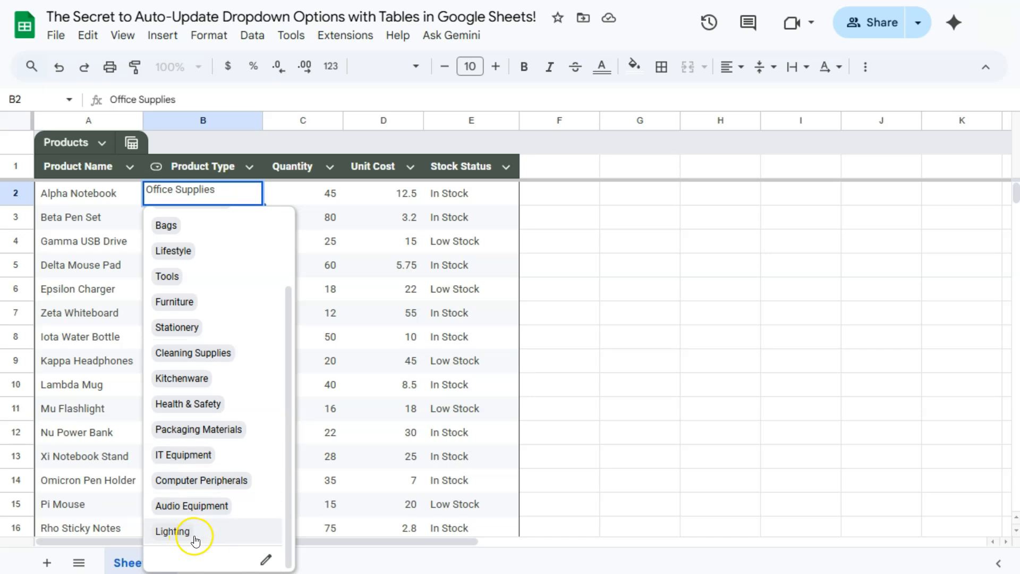
{"action": "left_click", "coordinate": [327, 567]}
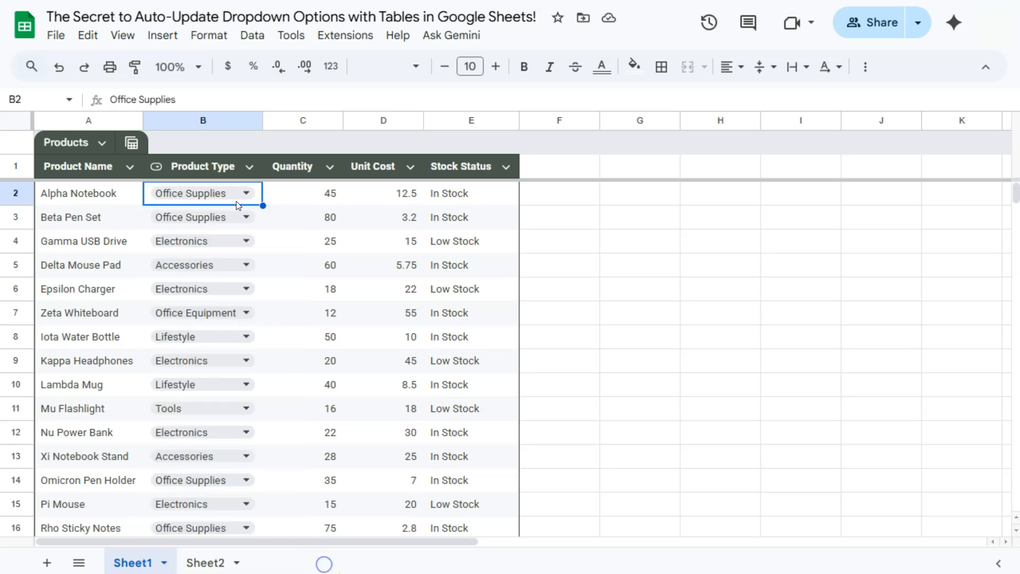
- Add Networking Devices as a new product type in cell A19 of Sheet2, directly below Lighting
{"action": "left_click", "coordinate": [206, 564]}
{"action": "left_click", "coordinate": [101, 496]}
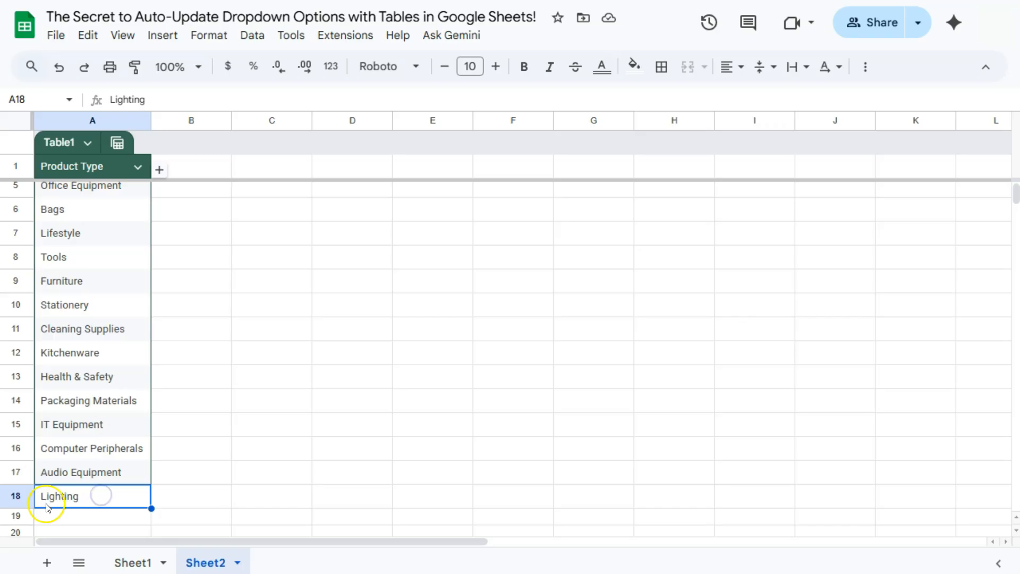
{"action": "double_click", "coordinate": [105, 498]}
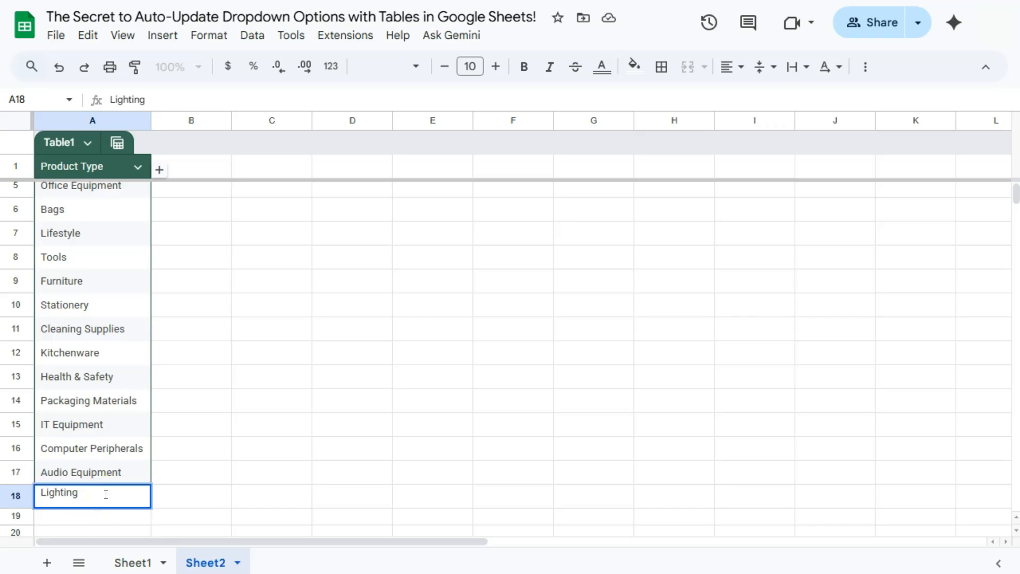
{"action": "key", "text": "Return"}
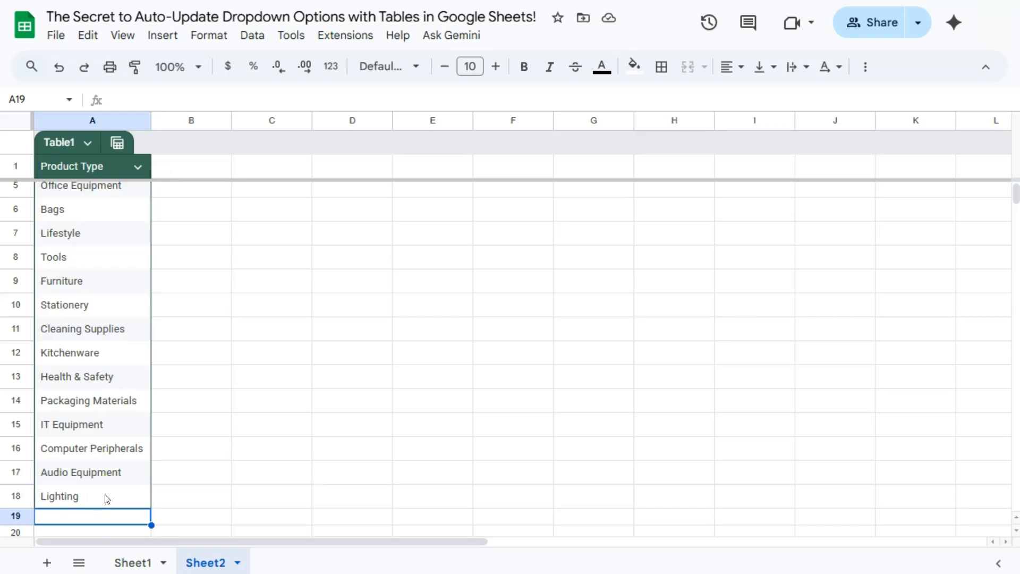
{"action": "scroll", "coordinate": [106, 498], "scroll_direction": "down", "scroll_amount": 3}
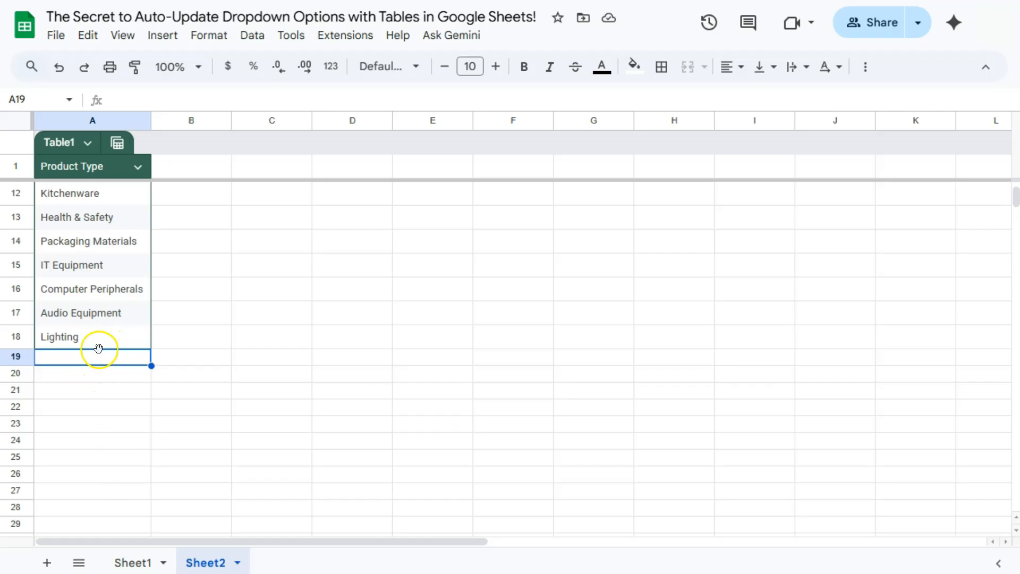
{"action": "scroll", "coordinate": [98, 349], "scroll_direction": "up", "scroll_amount": 1}
{"action": "type", "text": "Networking Devices"}
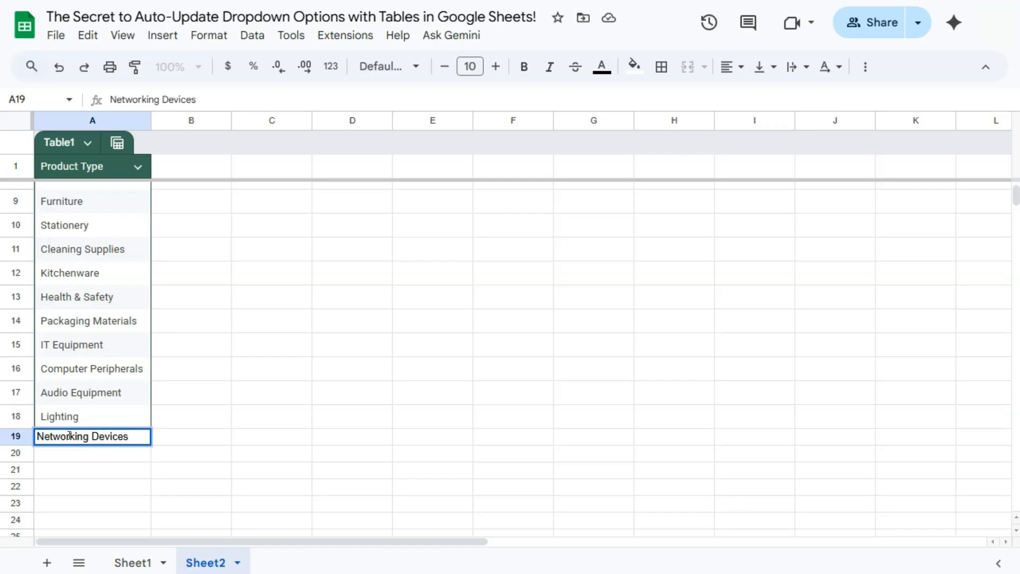
- Add Clothing and Uniforms as a new product type in cell A20 of Sheet2
{"action": "left_click", "coordinate": [87, 458]}
{"action": "type", "text": "Clothing"}
{"action": "key", "text": "BackSpace"}
{"action": "type", "text": "ng and Uniforms"}
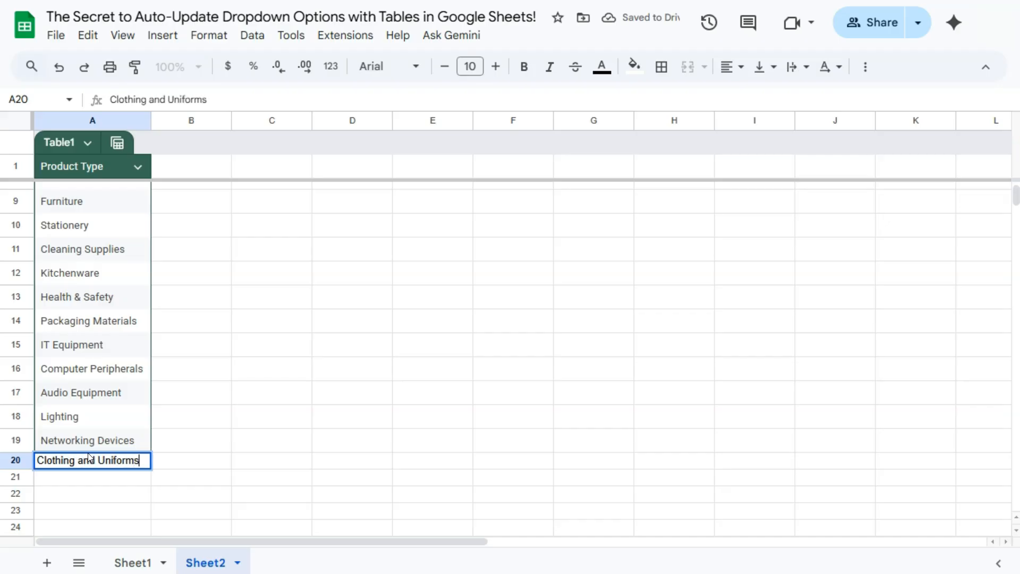
{"action": "key", "text": "Return"}
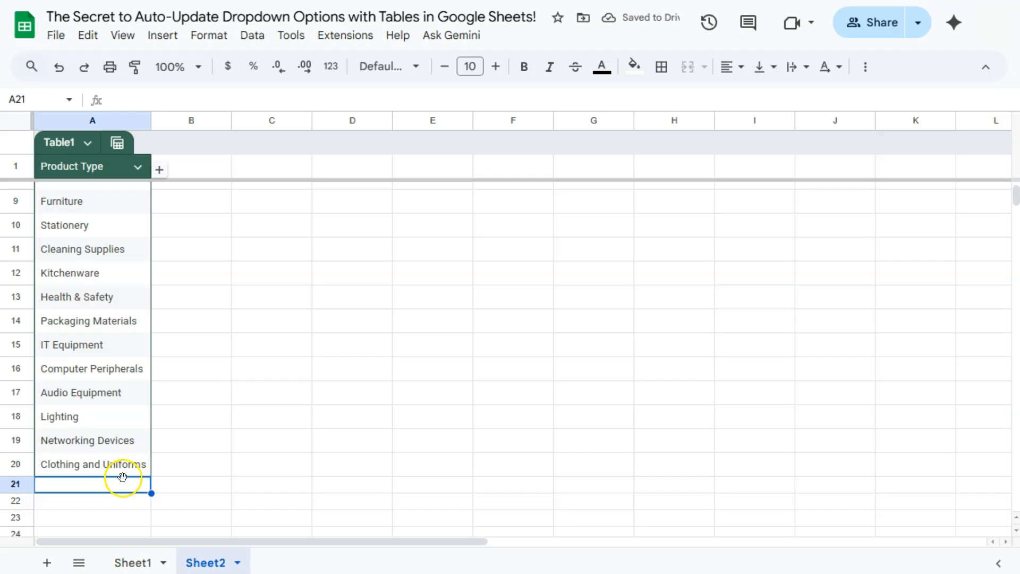
- Review the new entries in cells A19 and A20 of the Sheet2 table
{"action": "left_click", "coordinate": [96, 441]}
{"action": "left_click", "coordinate": [94, 442]}
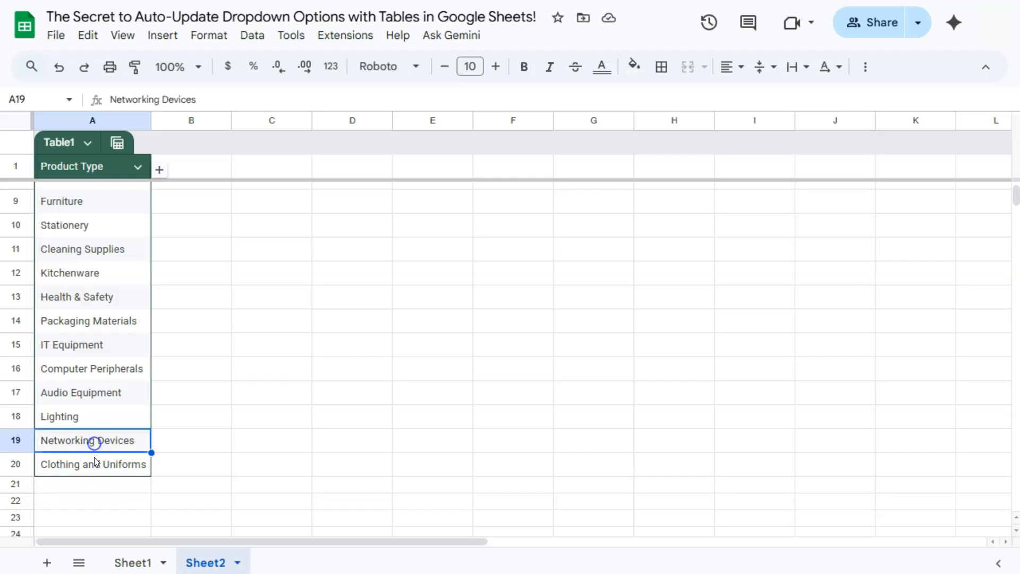
{"action": "left_click", "coordinate": [94, 463]}
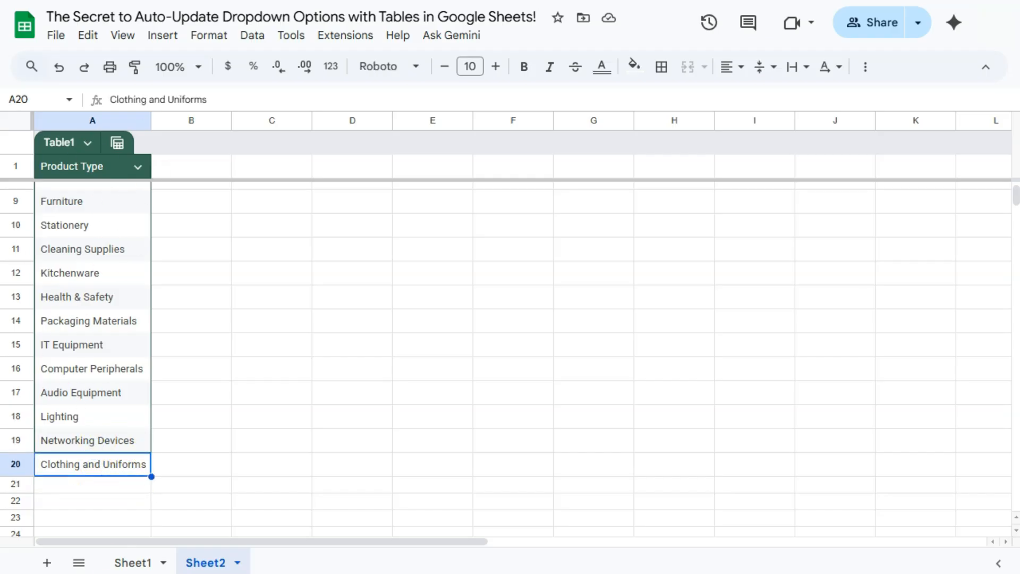
- Check on Sheet1 whether Alpha Notebook's Product Type dropdown includes Networking Devices and Clothing and Uniforms, then close the list
{"action": "left_click", "coordinate": [122, 563]}
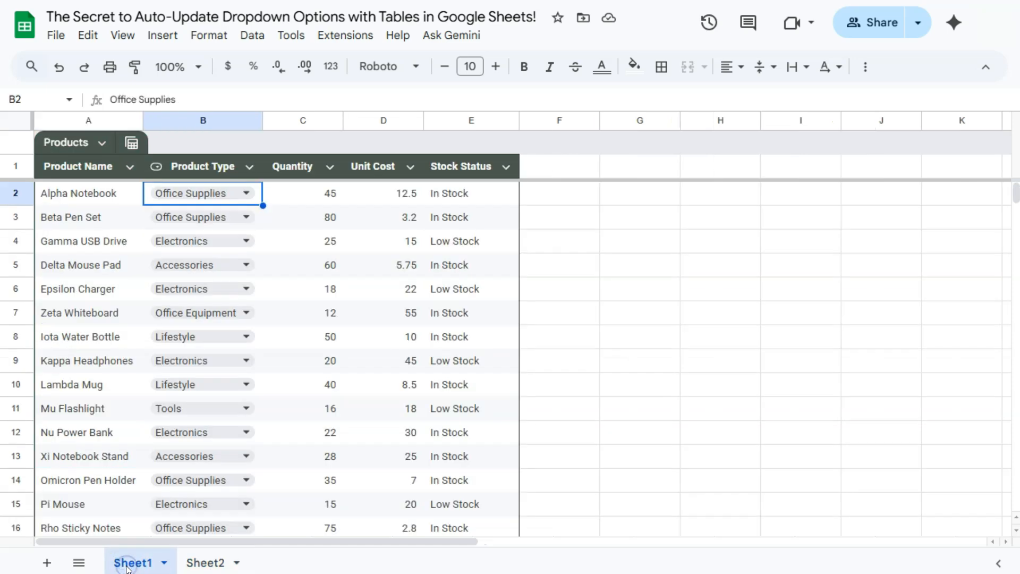
{"action": "left_click", "coordinate": [244, 192]}
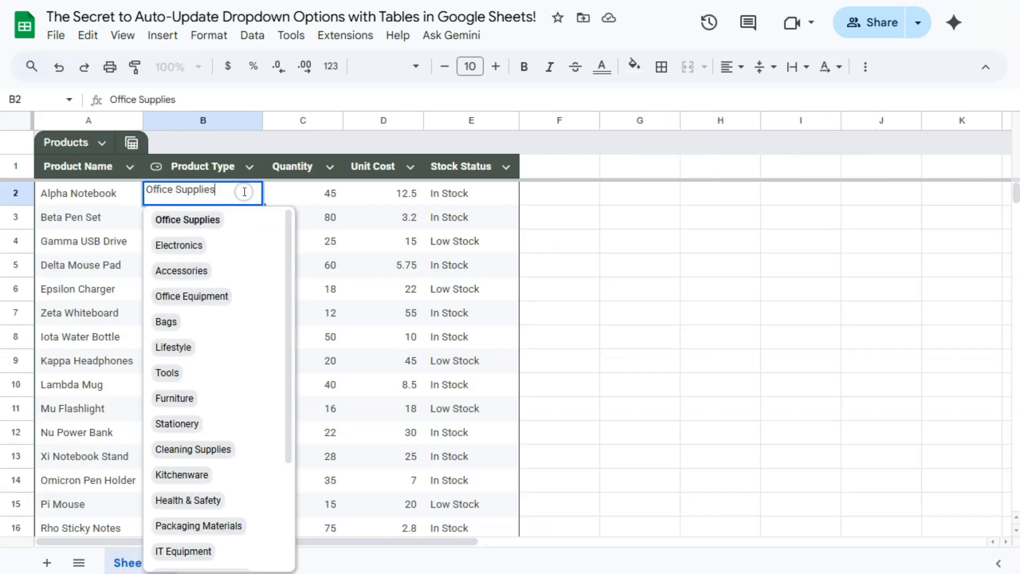
{"action": "scroll", "coordinate": [220, 444], "scroll_direction": "down", "scroll_amount": 3}
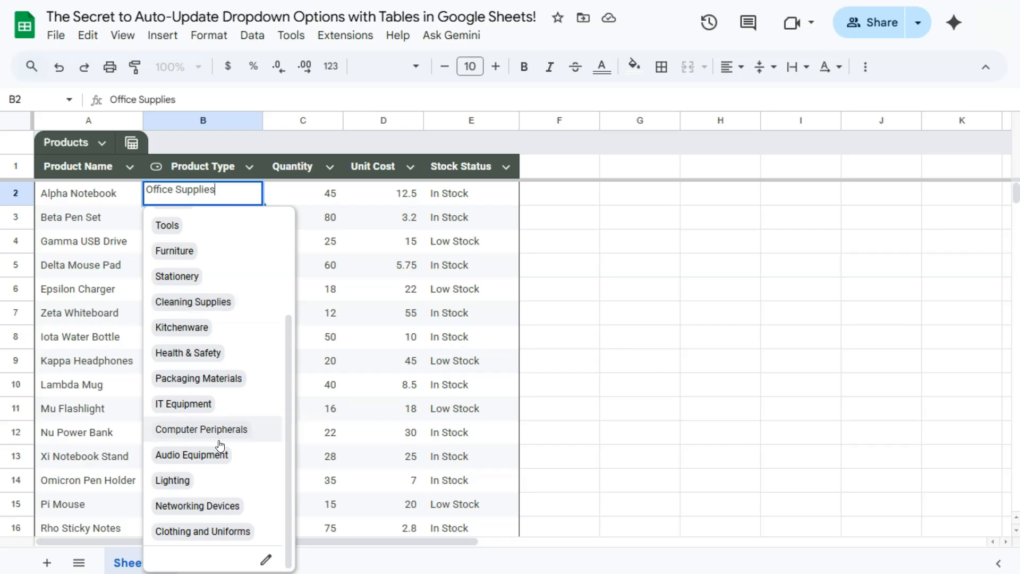
{"action": "left_click", "coordinate": [190, 507]}
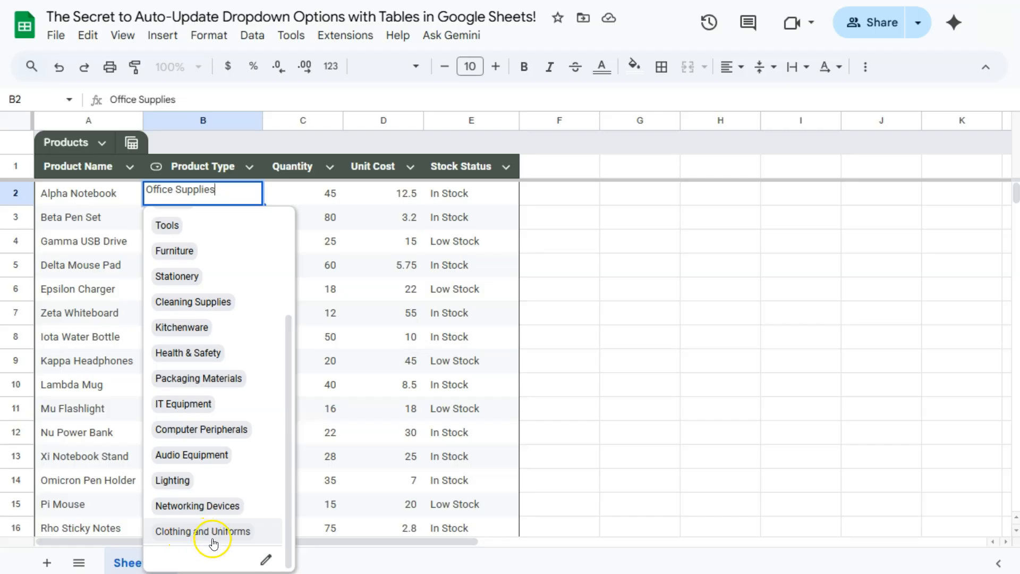
{"action": "scroll", "coordinate": [244, 216], "scroll_direction": "up", "scroll_amount": 3}
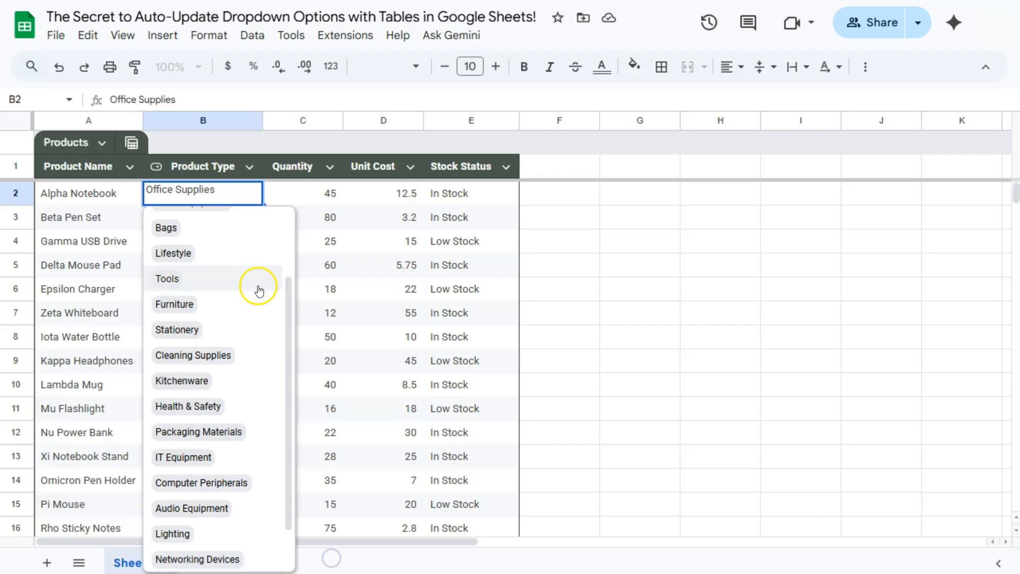
{"action": "scroll", "coordinate": [257, 287], "scroll_direction": "up", "scroll_amount": 2}
{"action": "left_click", "coordinate": [311, 194]}
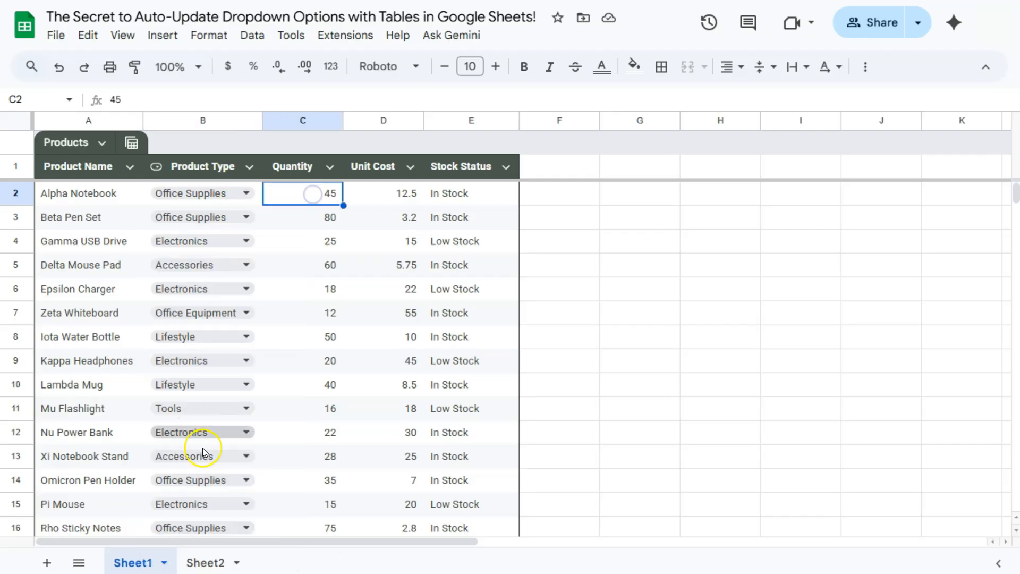
- Review the Product Type source table on Sheet2, then return to Sheet1 and select empty cell F2
{"action": "left_click", "coordinate": [205, 561]}
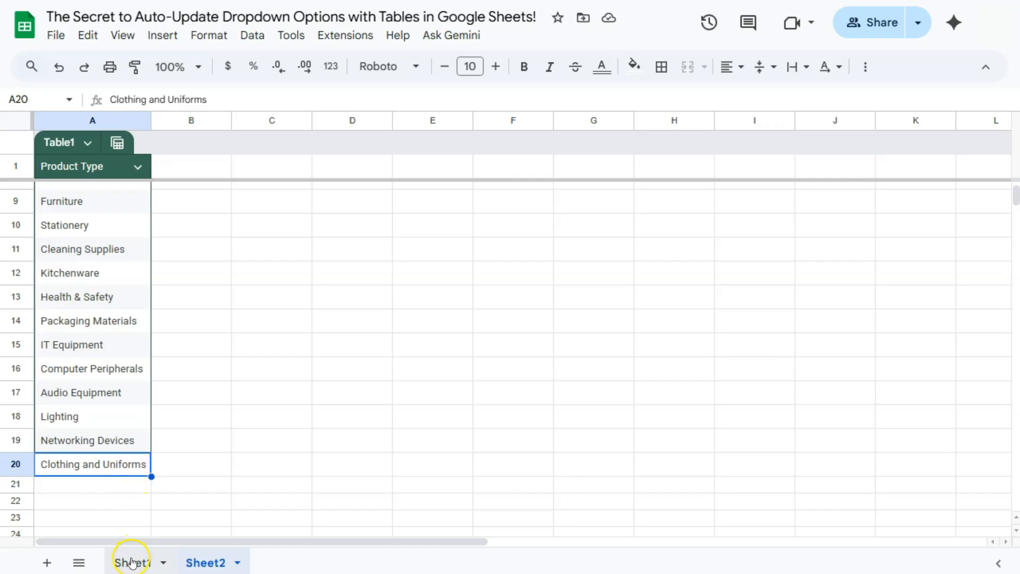
{"action": "scroll", "coordinate": [109, 375], "scroll_direction": "up", "scroll_amount": 3}
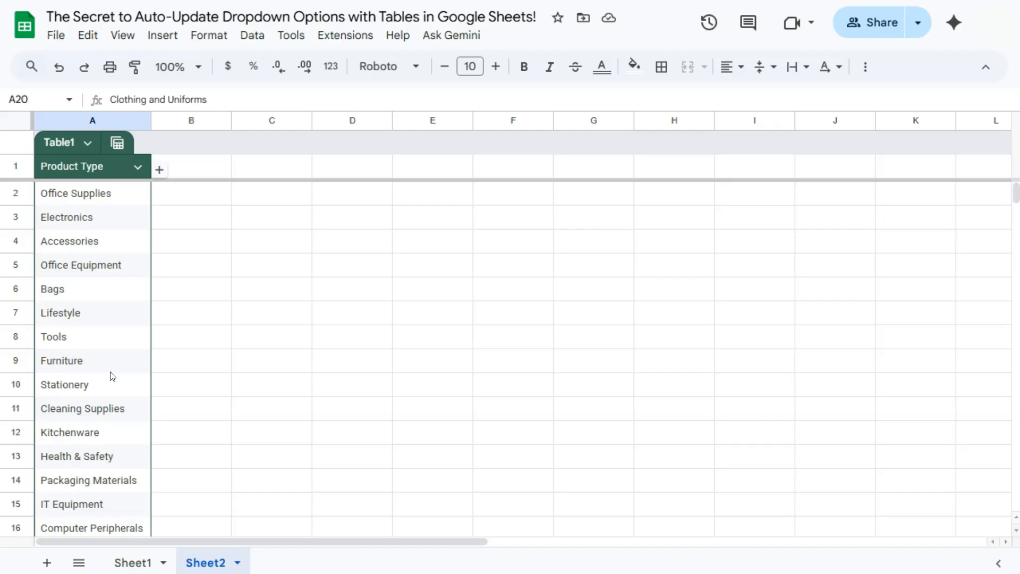
{"action": "left_click", "coordinate": [132, 562]}
{"action": "left_click", "coordinate": [570, 197]}
{"action": "left_click", "coordinate": [563, 196]}
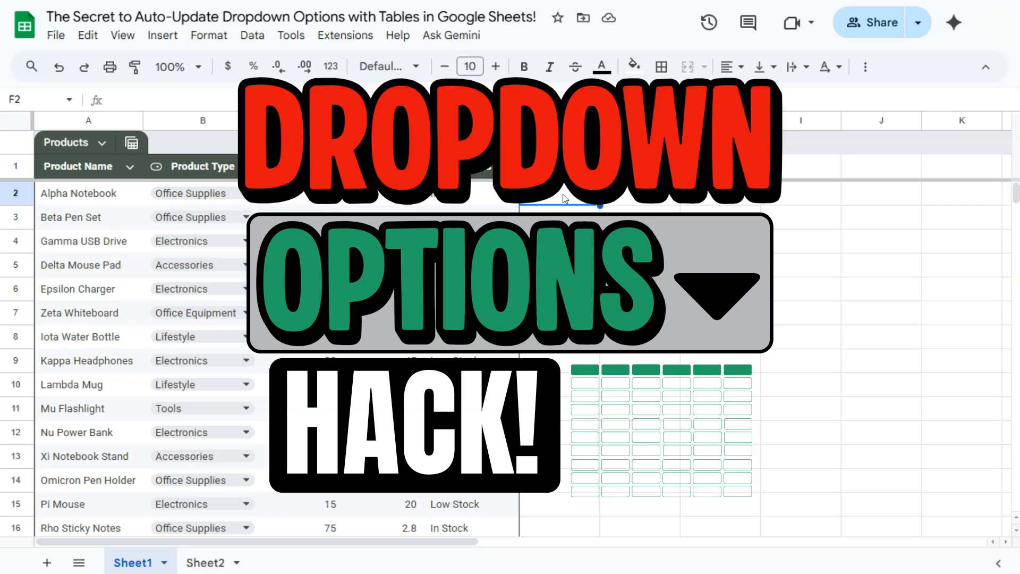